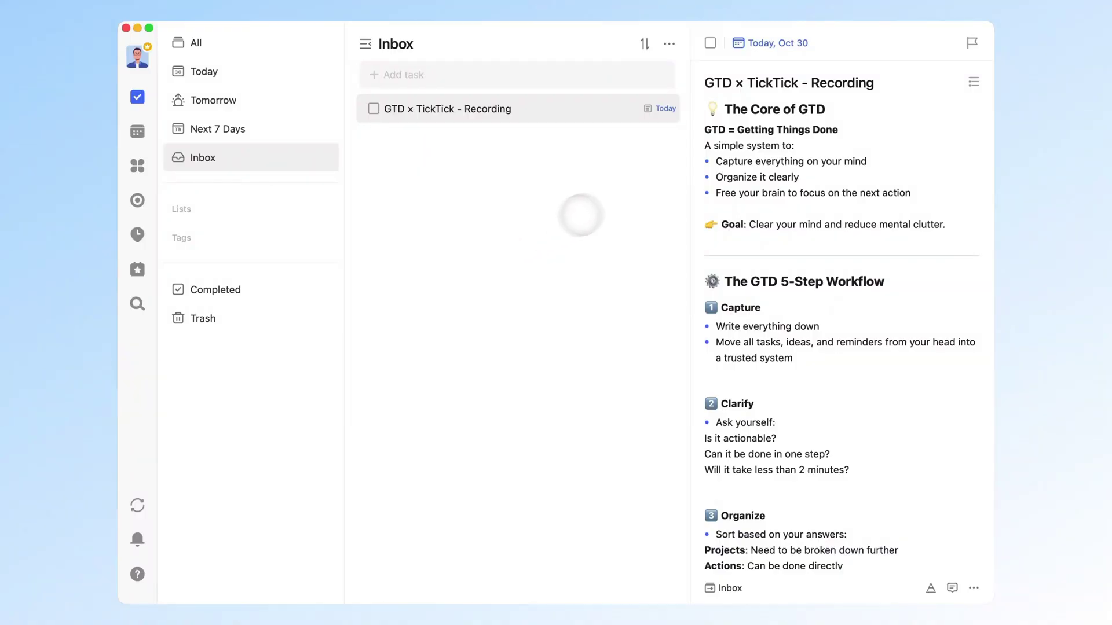
Step: Highlight 'GTD' and 'TickTick' in the task title and walk through the GTD overview lines
double_click(724, 82)
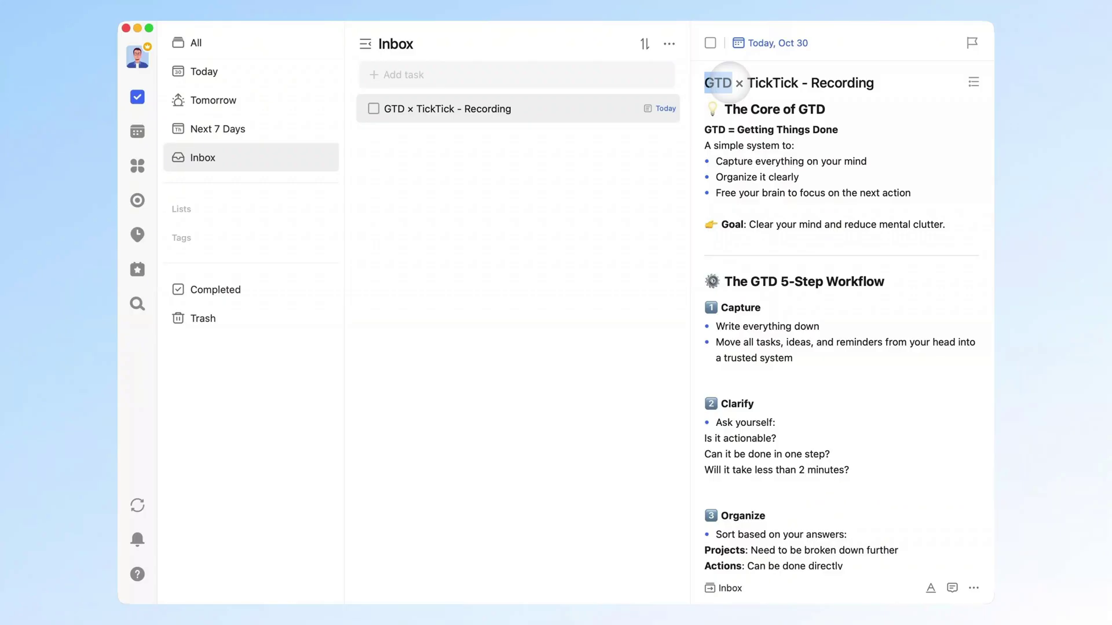
double_click(773, 82)
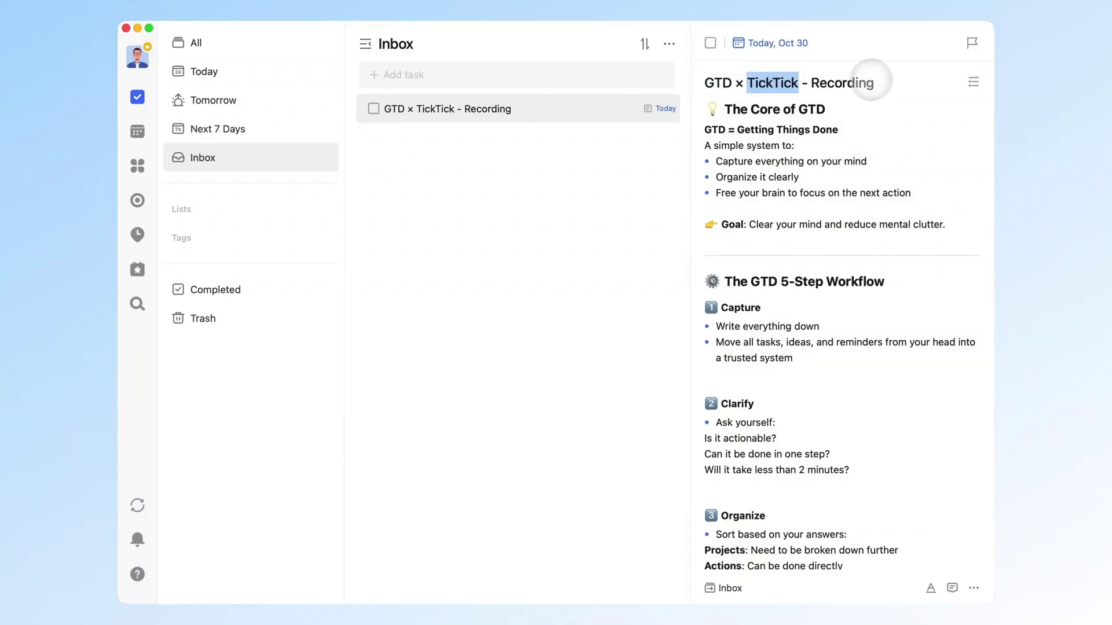
left_click(886, 82)
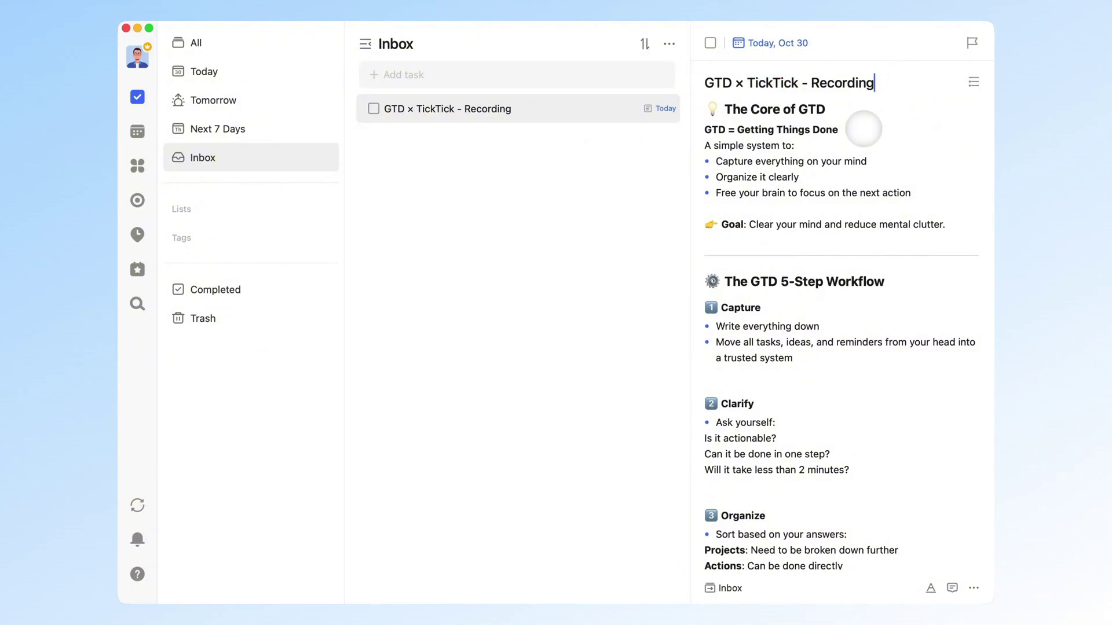
left_click(859, 129)
left_click_drag(859, 129, 691, 134)
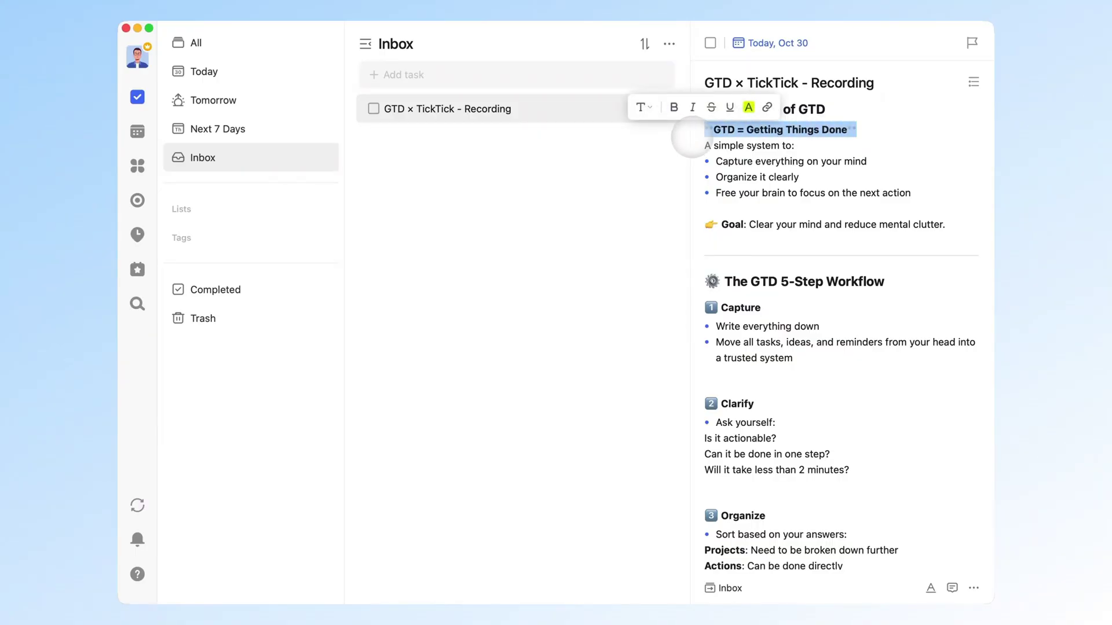
left_click(879, 159)
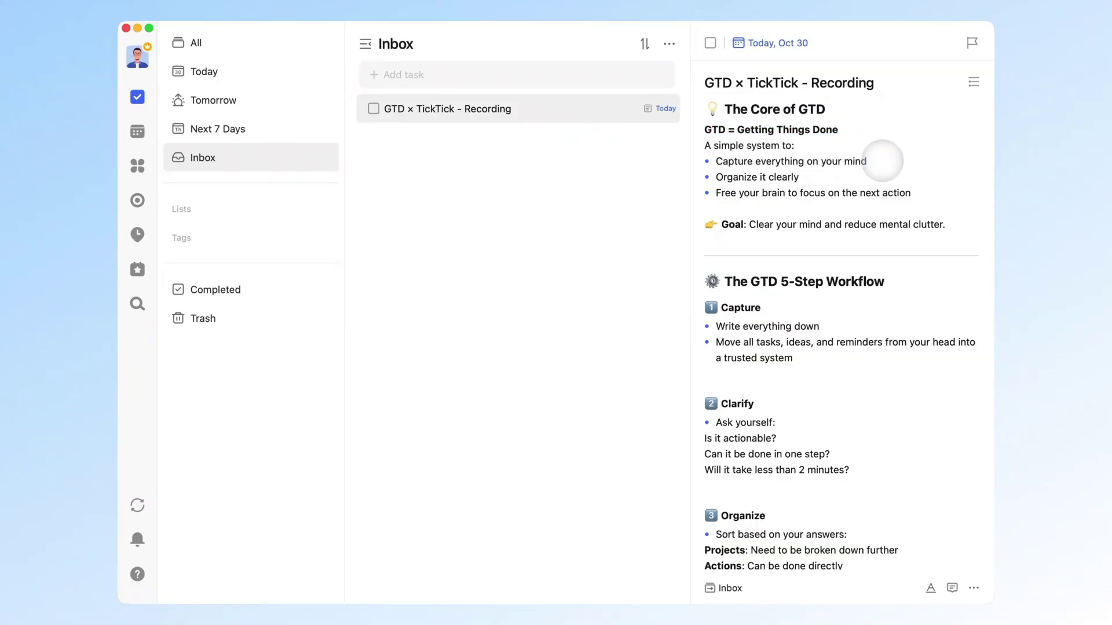
left_click(839, 177)
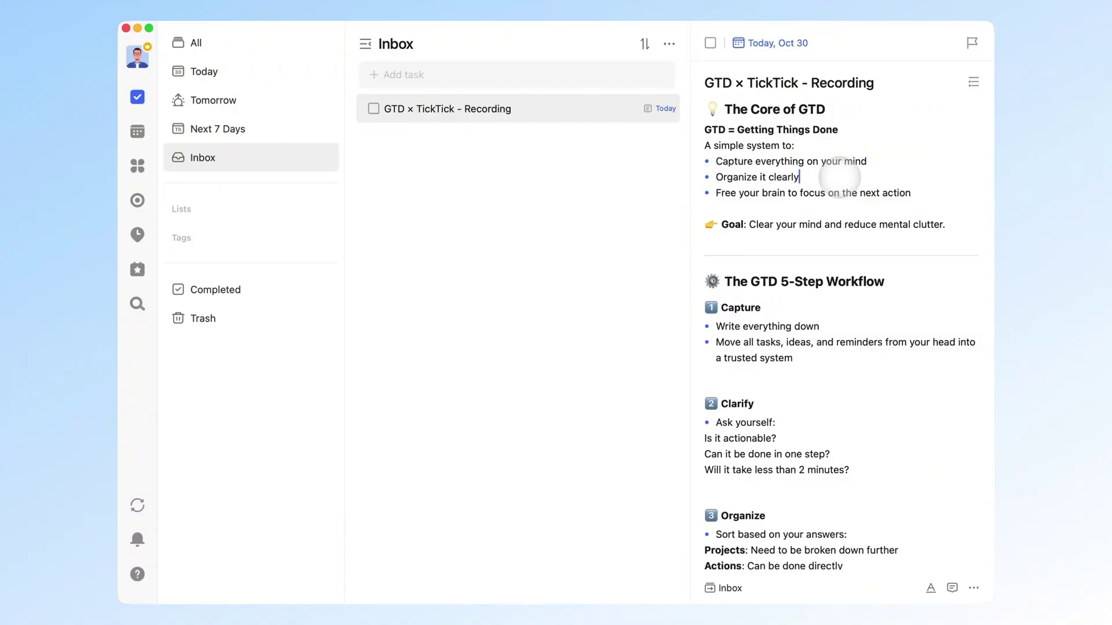
left_click(918, 191)
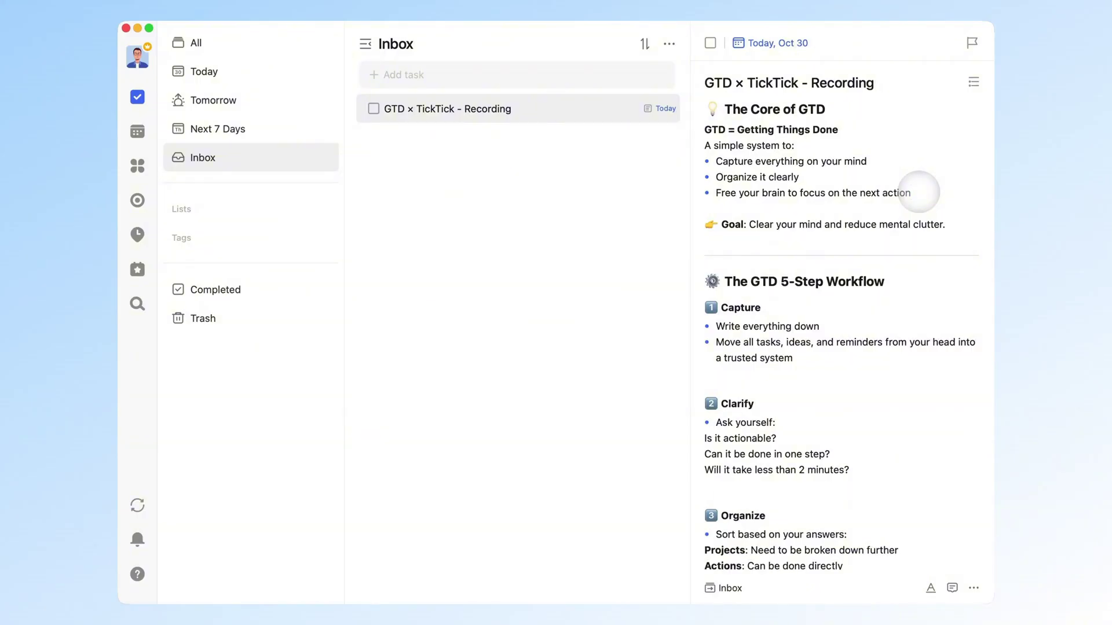
Step: Go over the Capture and Clarify steps in the GTD notes
scroll(875, 266, "down", 5)
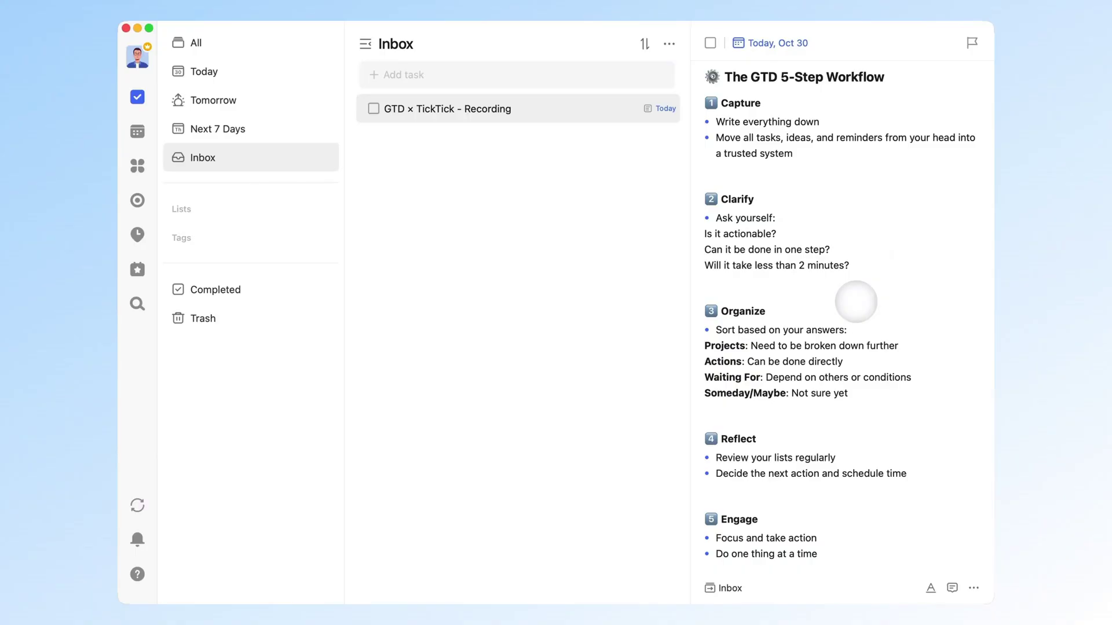
left_click(805, 109)
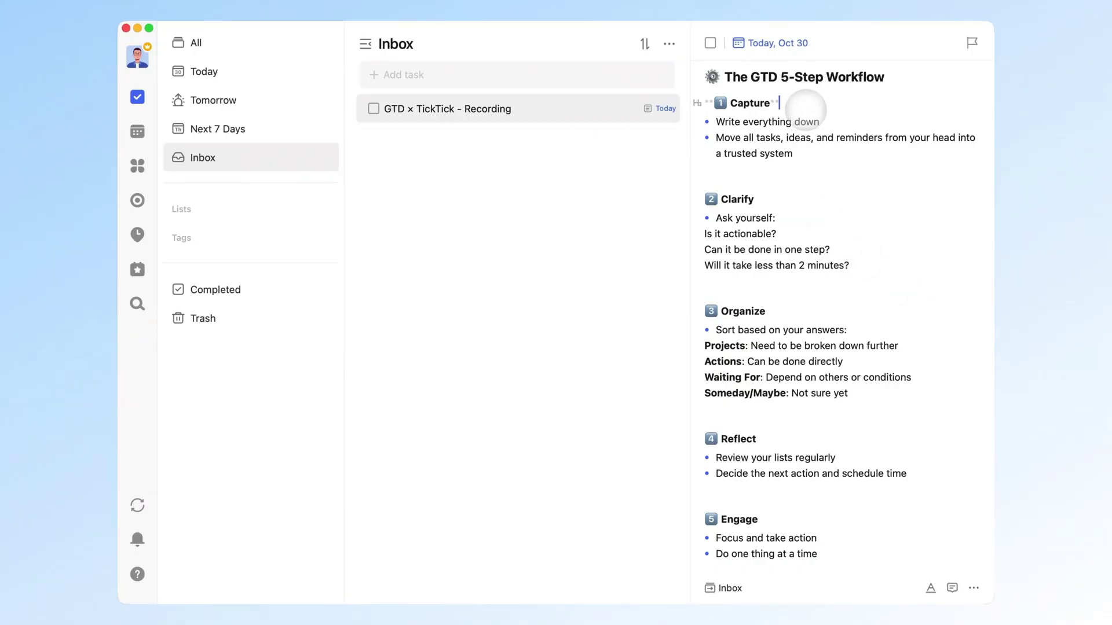
left_click(815, 149)
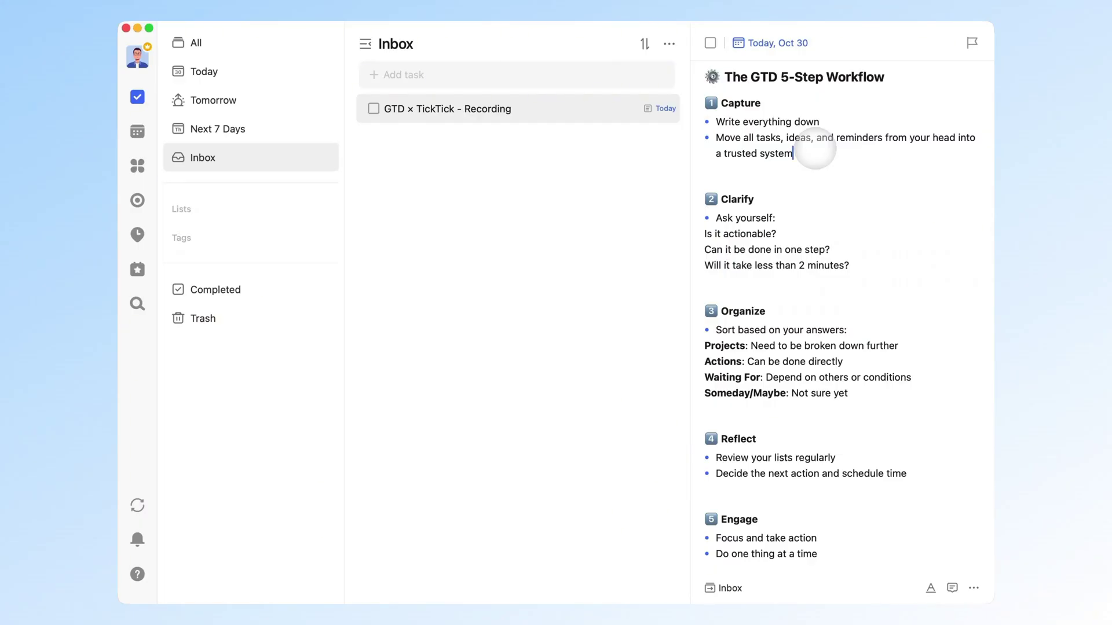
left_click(817, 203)
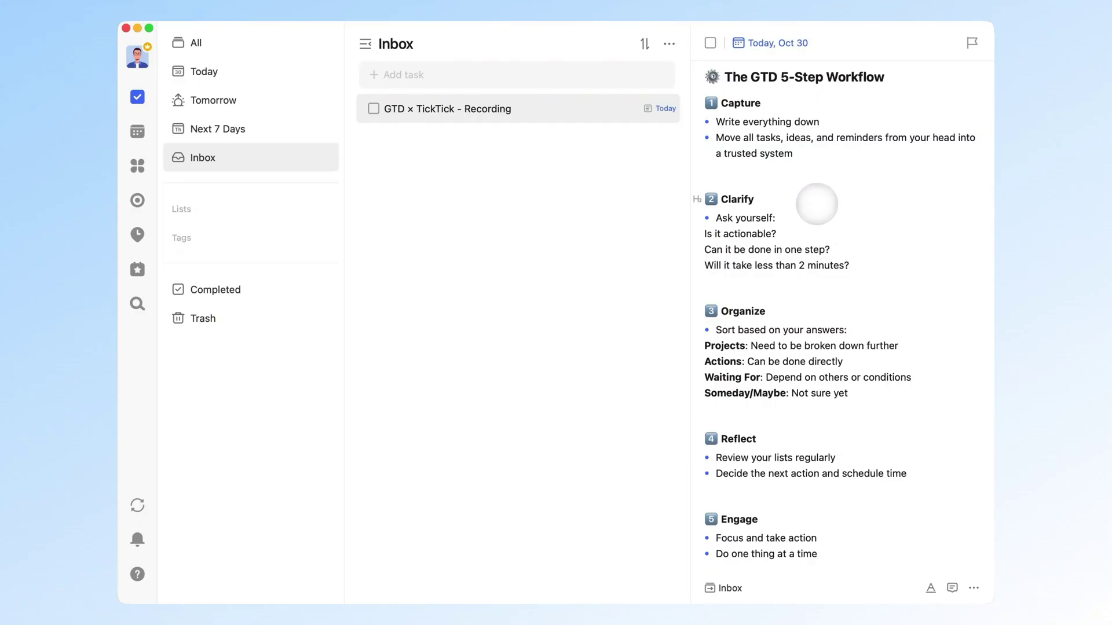
left_click(855, 252)
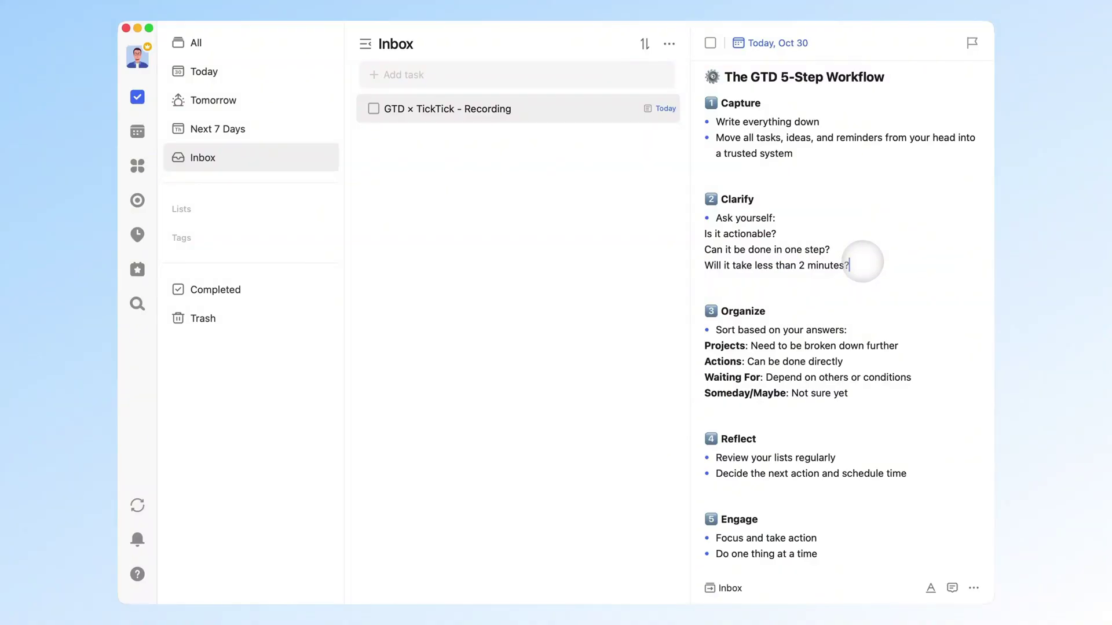
Step: Go over Organize (Projects, Actions, Waiting For, Someday/Maybe), Reflect and Engage in the notes
left_click(859, 312)
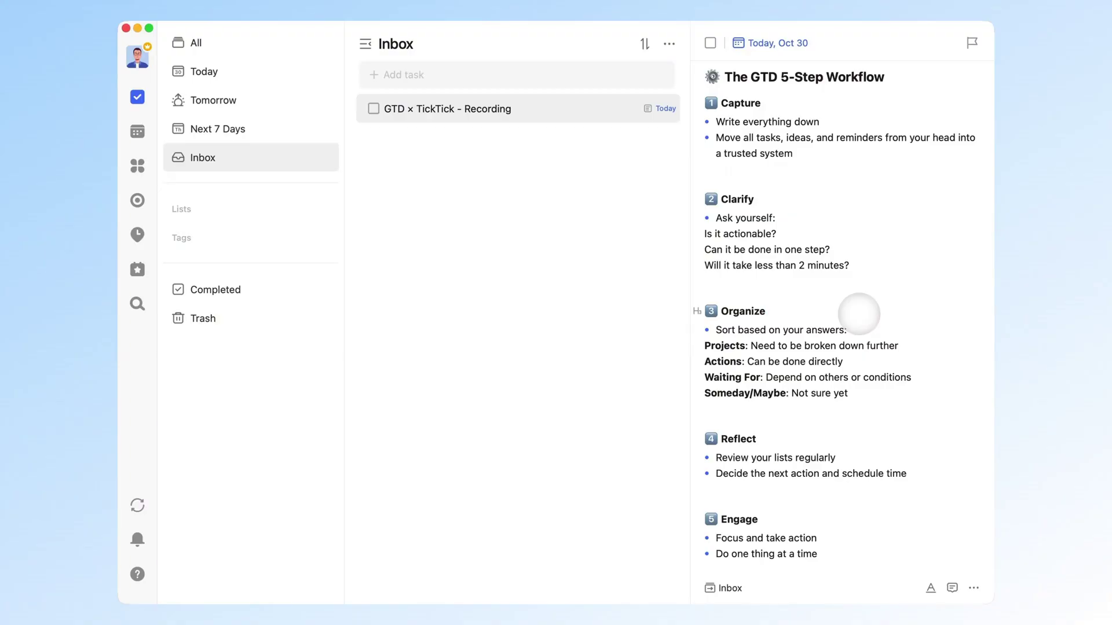
left_click(917, 343)
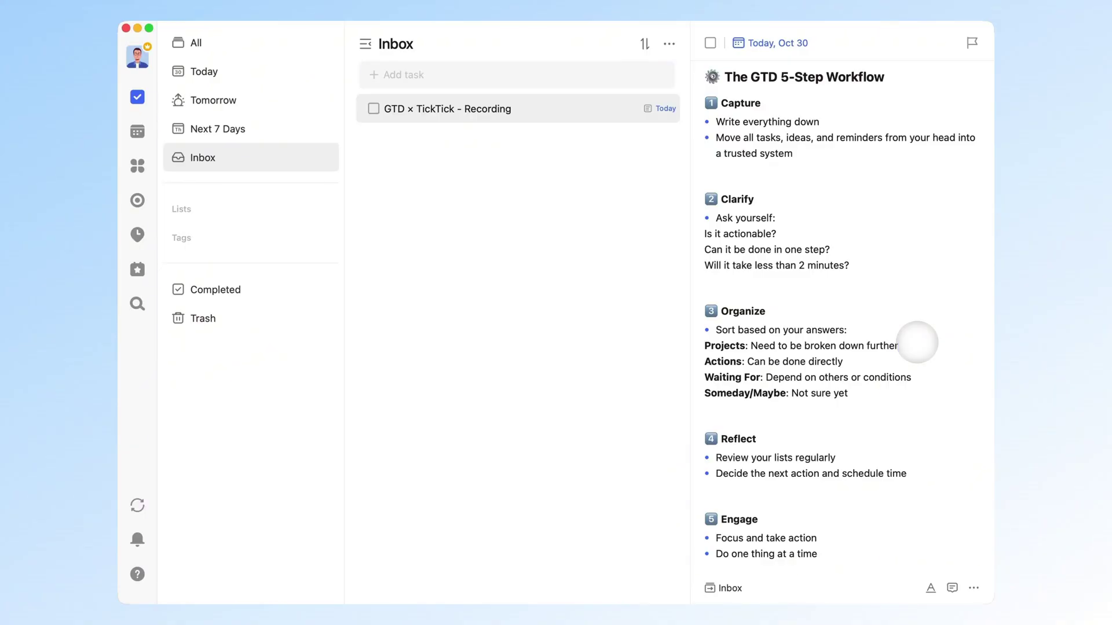
left_click(886, 360)
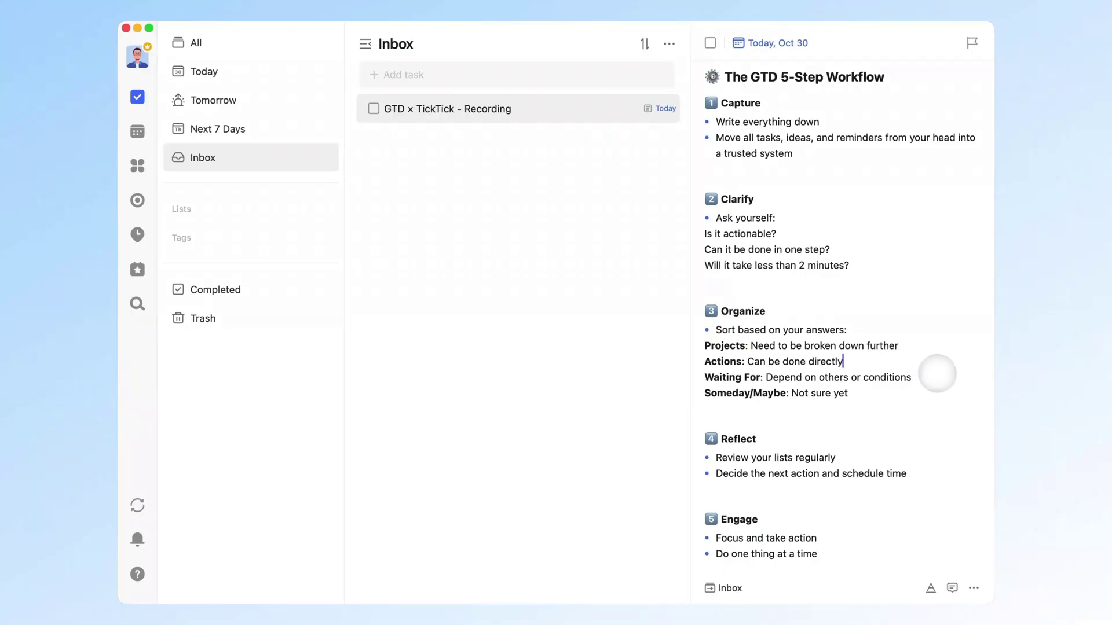
left_click(939, 375)
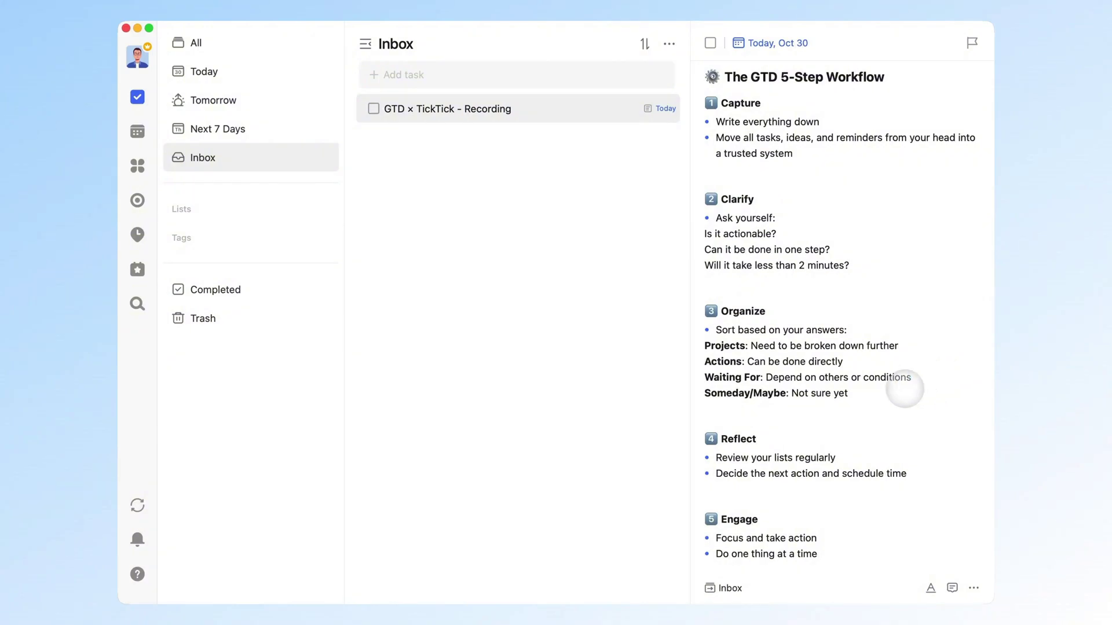
left_click(899, 390)
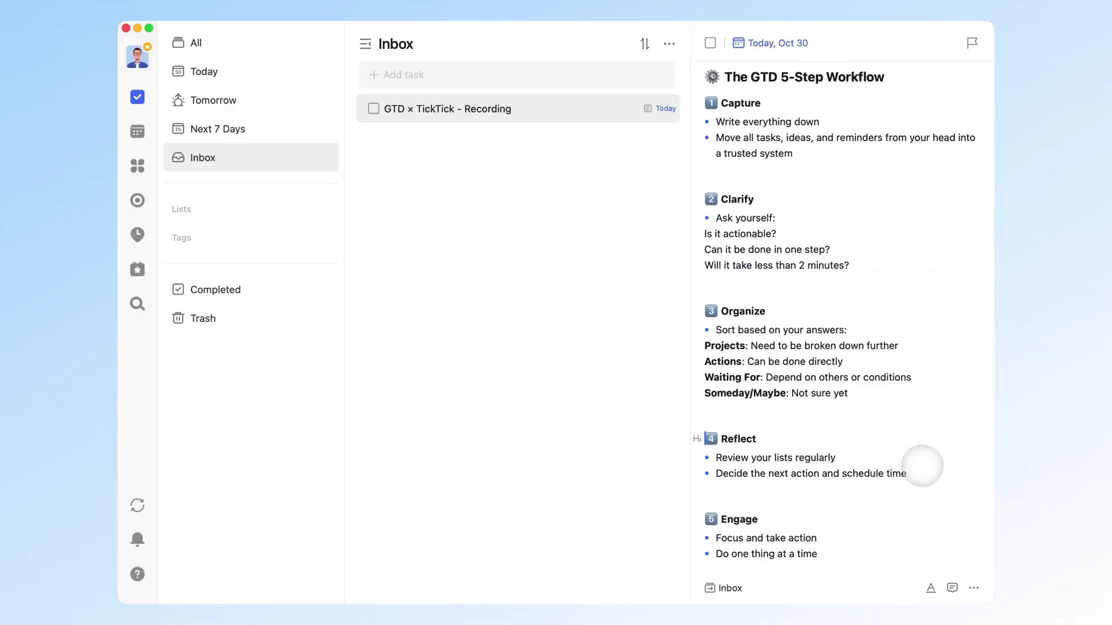
left_click(921, 470)
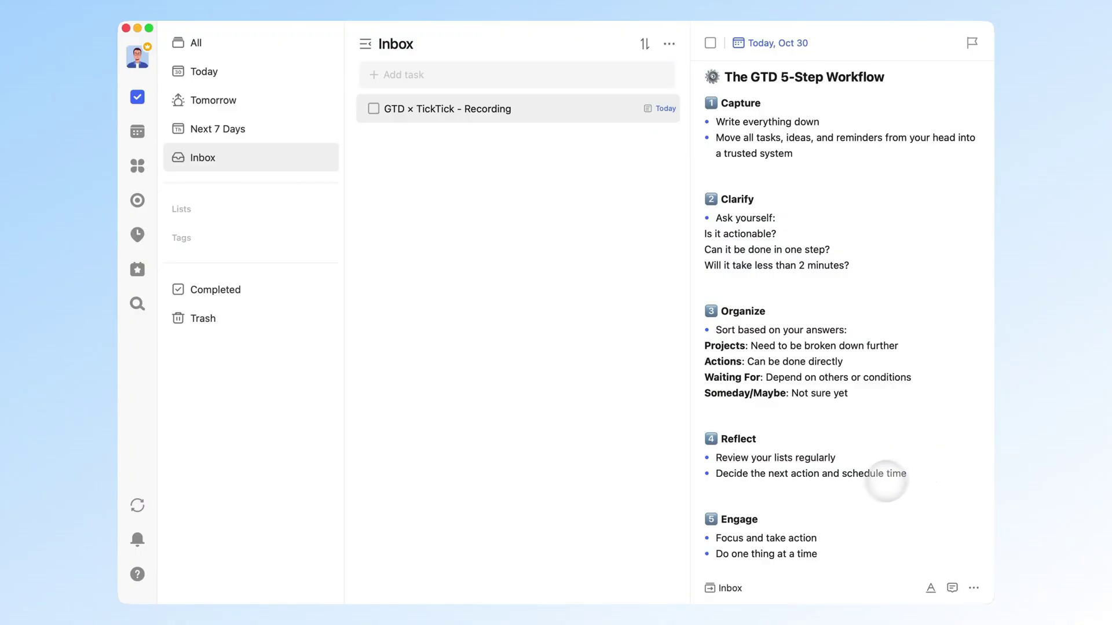
left_click(804, 521)
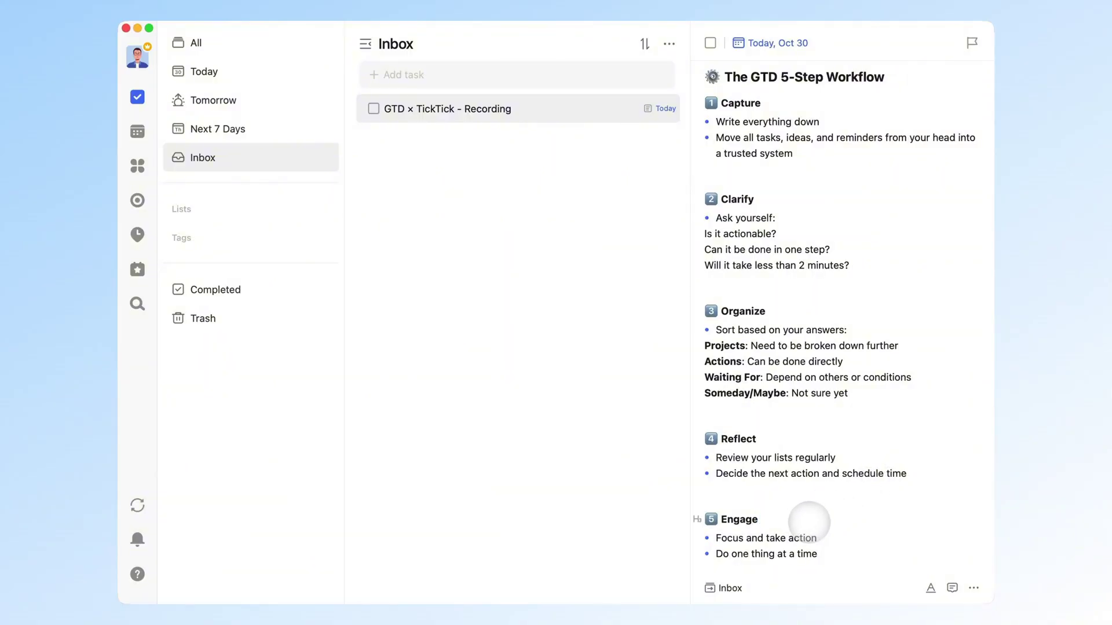
left_click(863, 561)
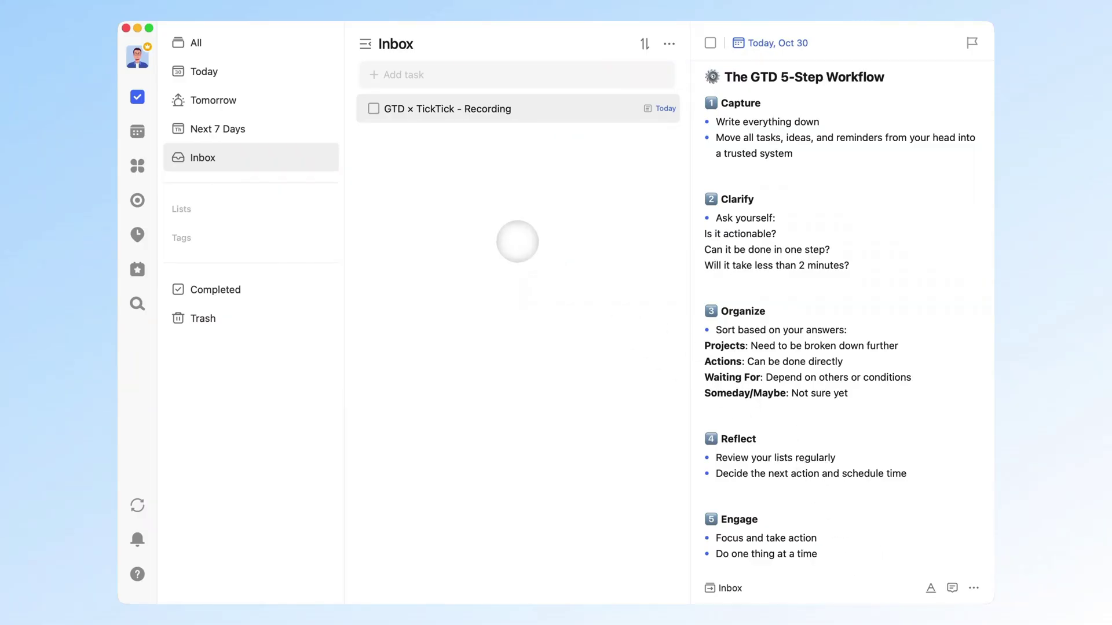
Step: Add a test task named 'task' to the Inbox and mark it completed
left_click(518, 240)
type("task")
key("Return")
left_click(373, 137)
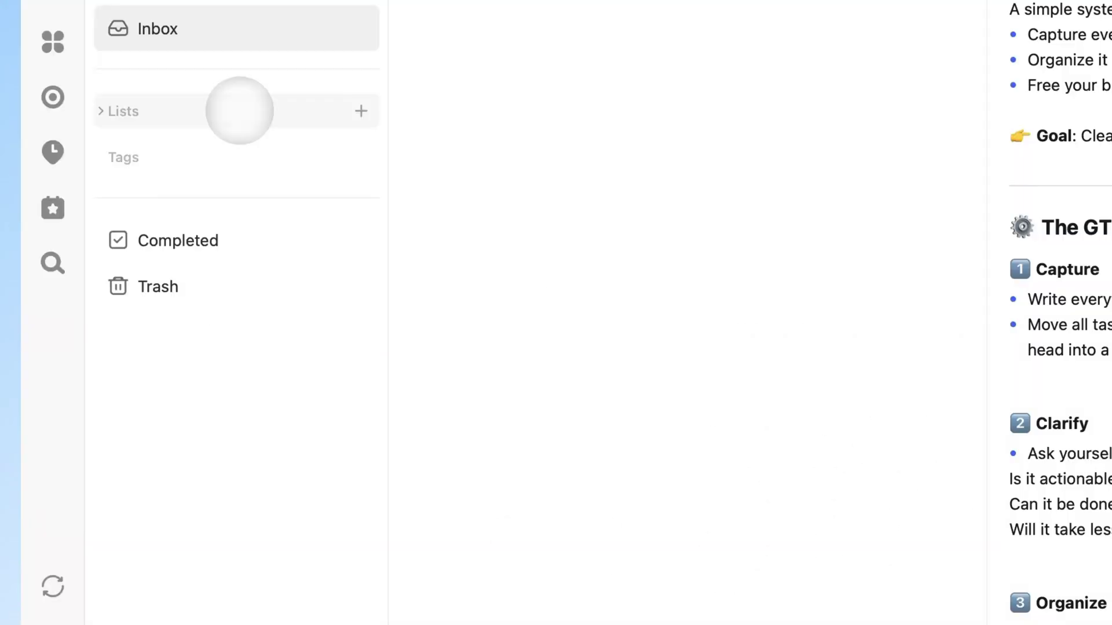
Step: Expand the sidebar lists and Work's sublists, then open the GTD × TickTick - Recording task's notes
left_click(239, 110)
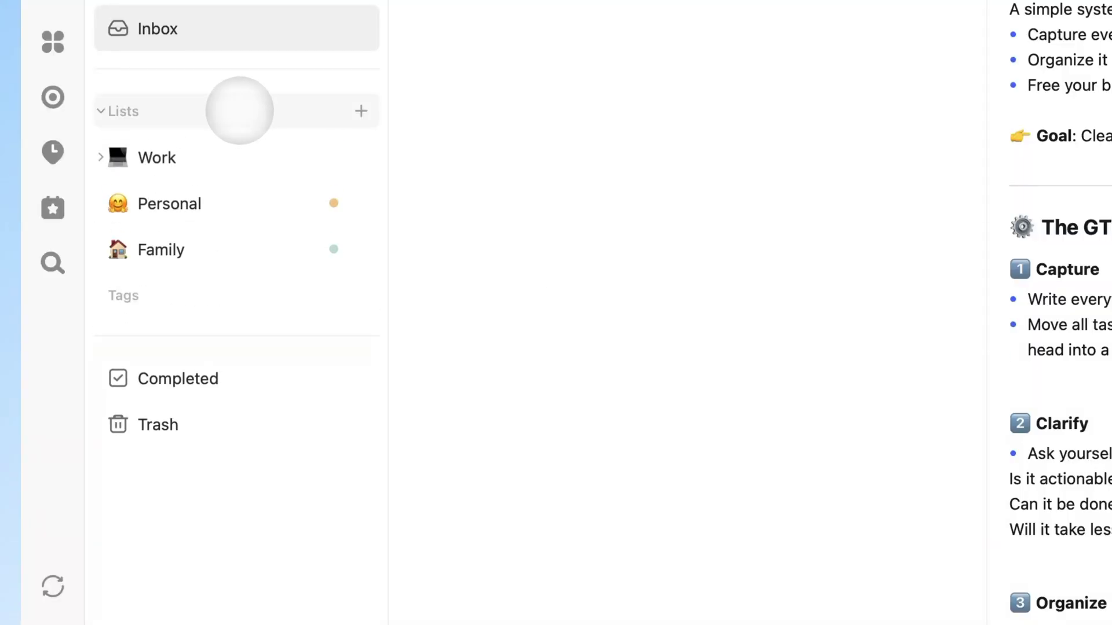
left_click(101, 157)
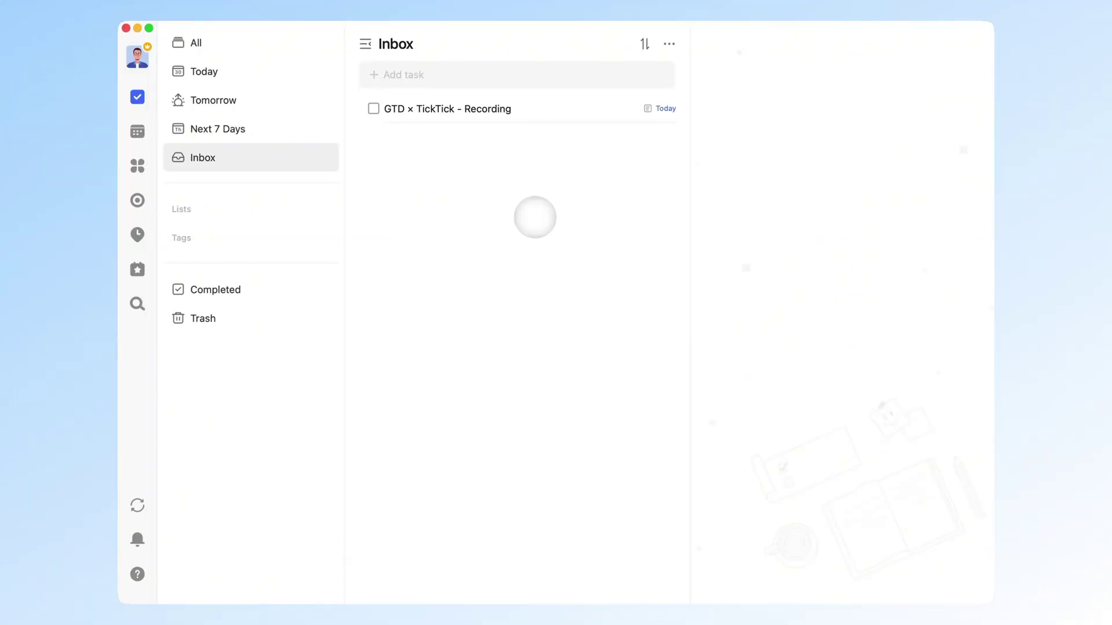
left_click(554, 120)
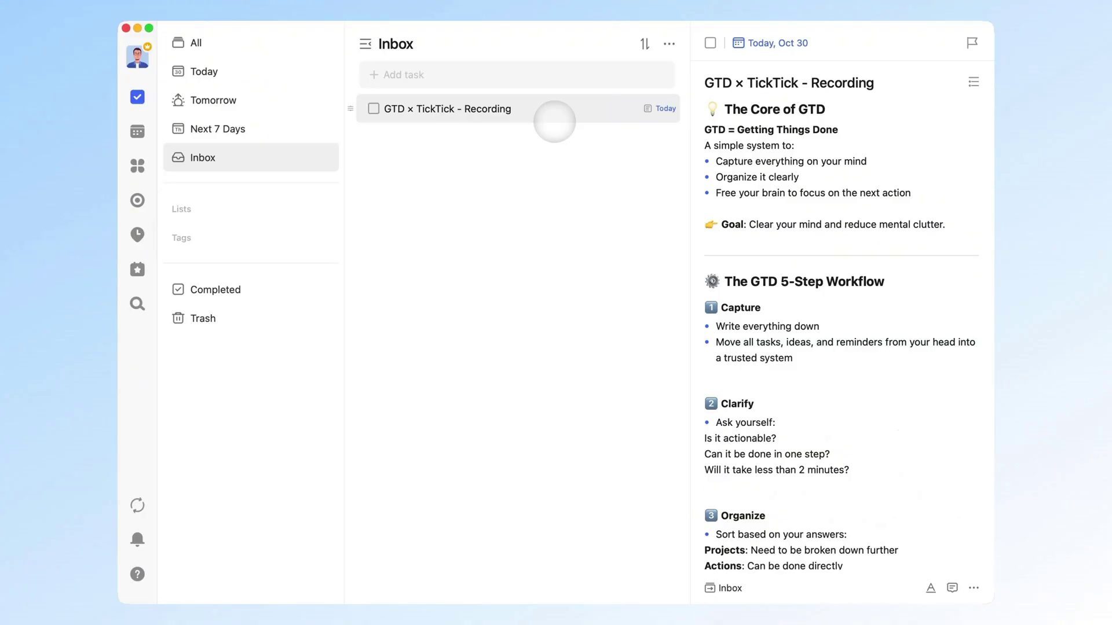
Step: Add 'Project Review tomorrow afternoon' and 'Weekly Meeting' as new Inbox tasks
left_click(824, 366)
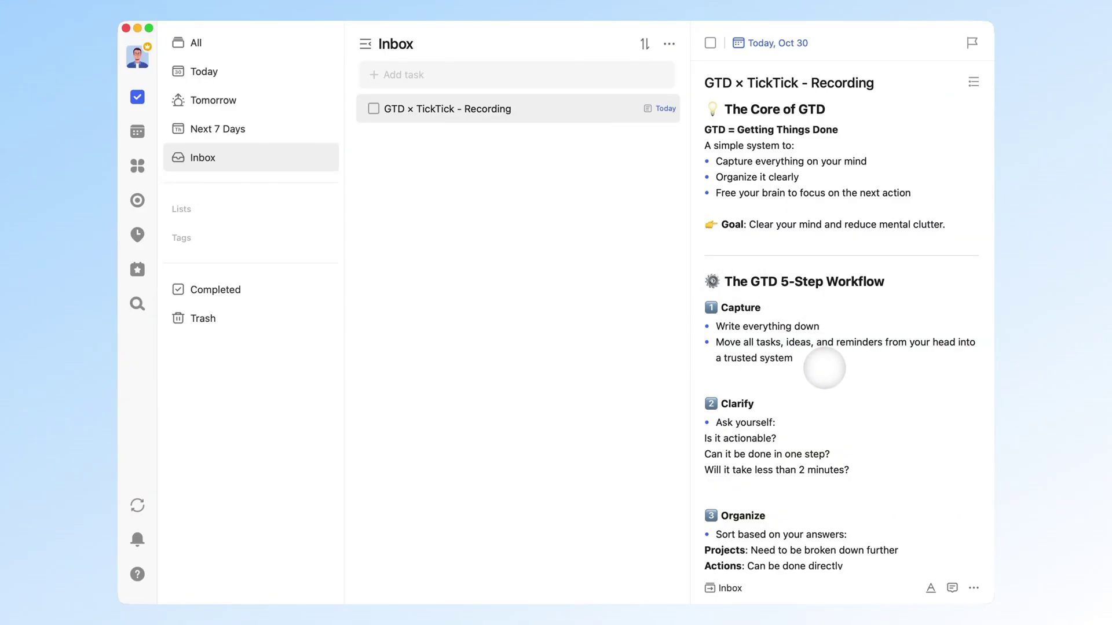
left_click(589, 81)
type("Project ")
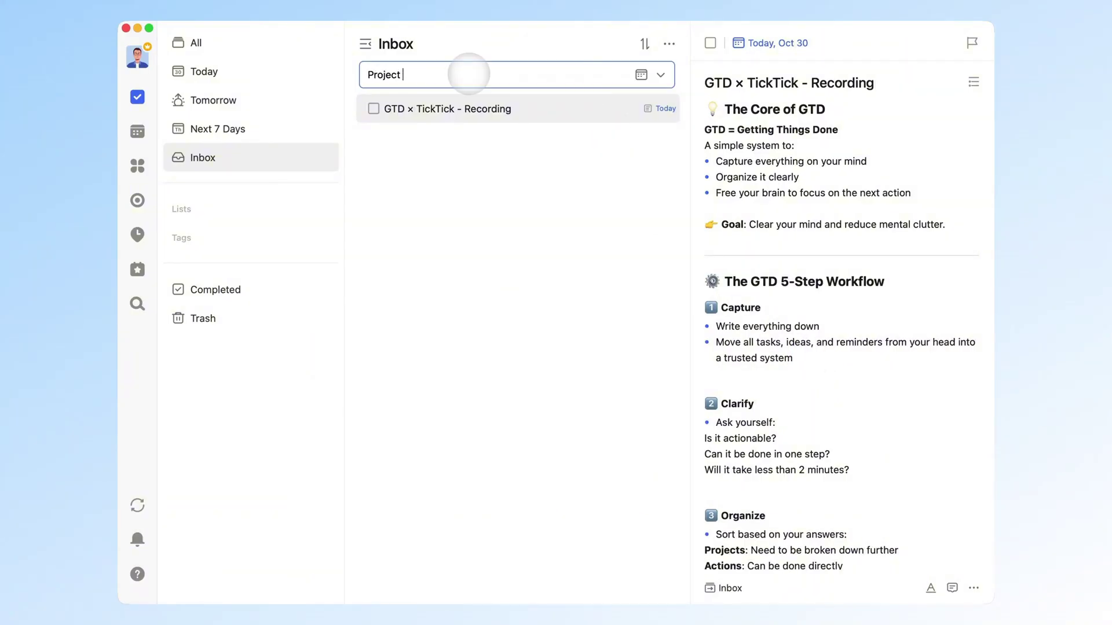
type("Review tomorrow afternoon")
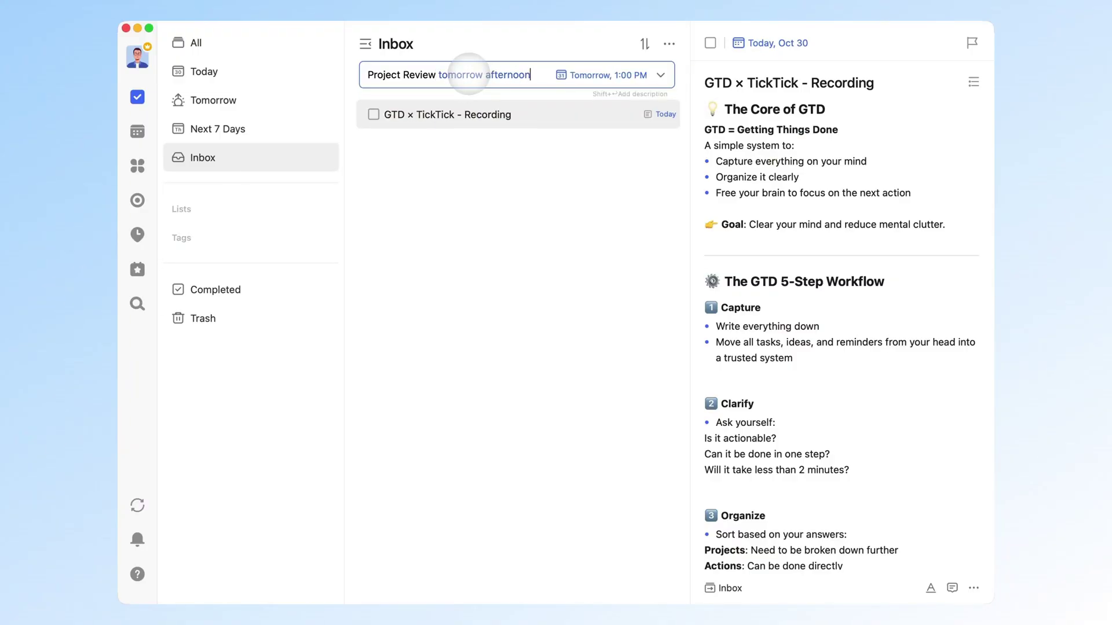
key("Return")
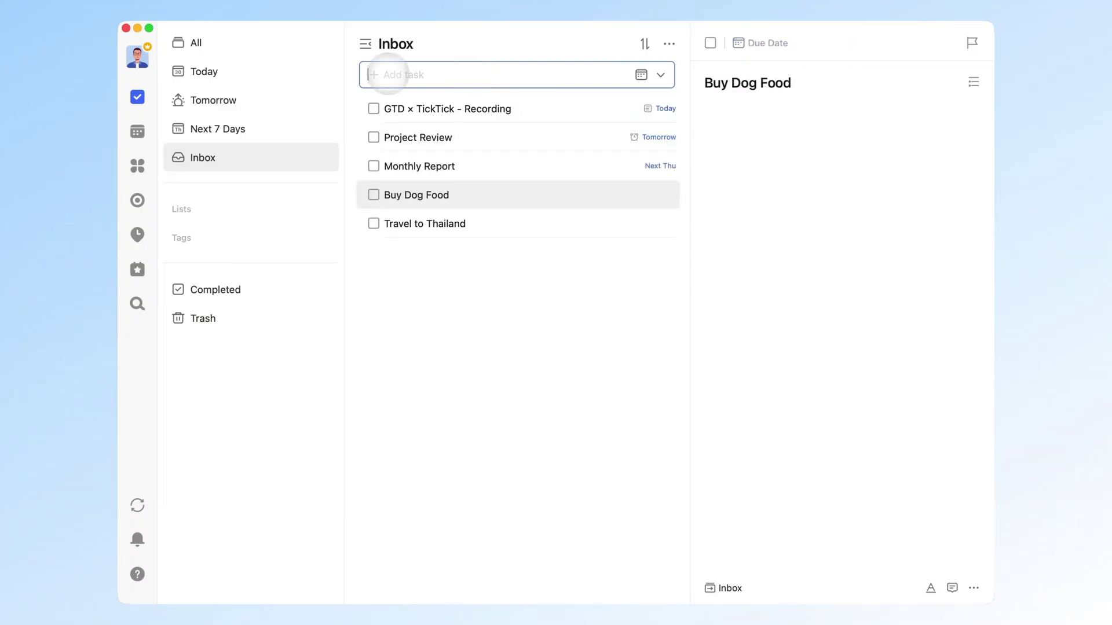
type("Weekly Meeting")
key("Return")
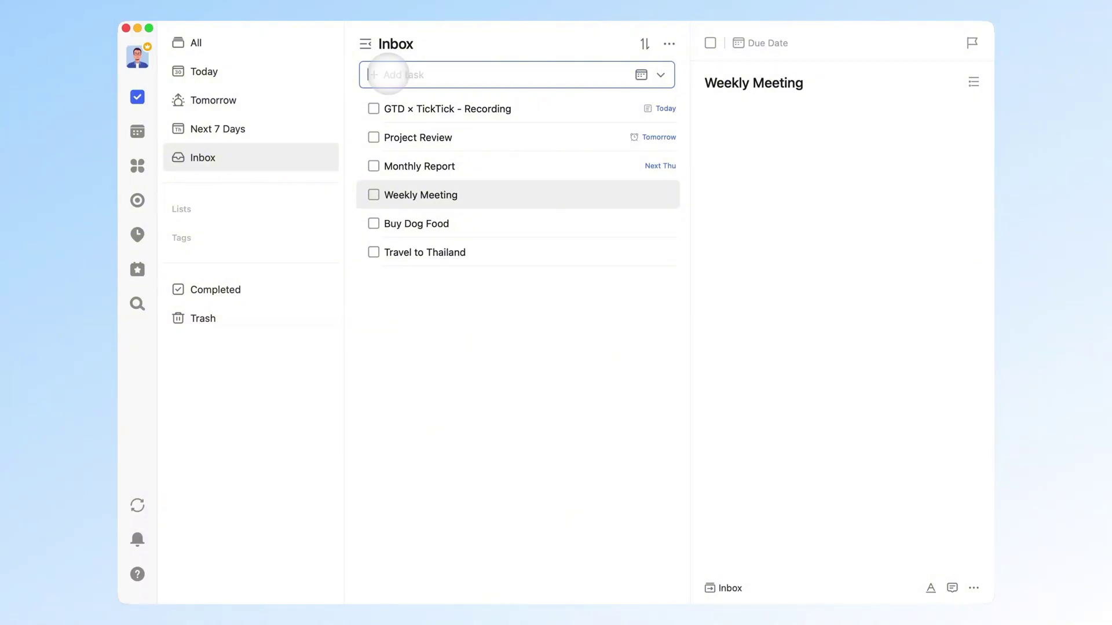
left_click(546, 191)
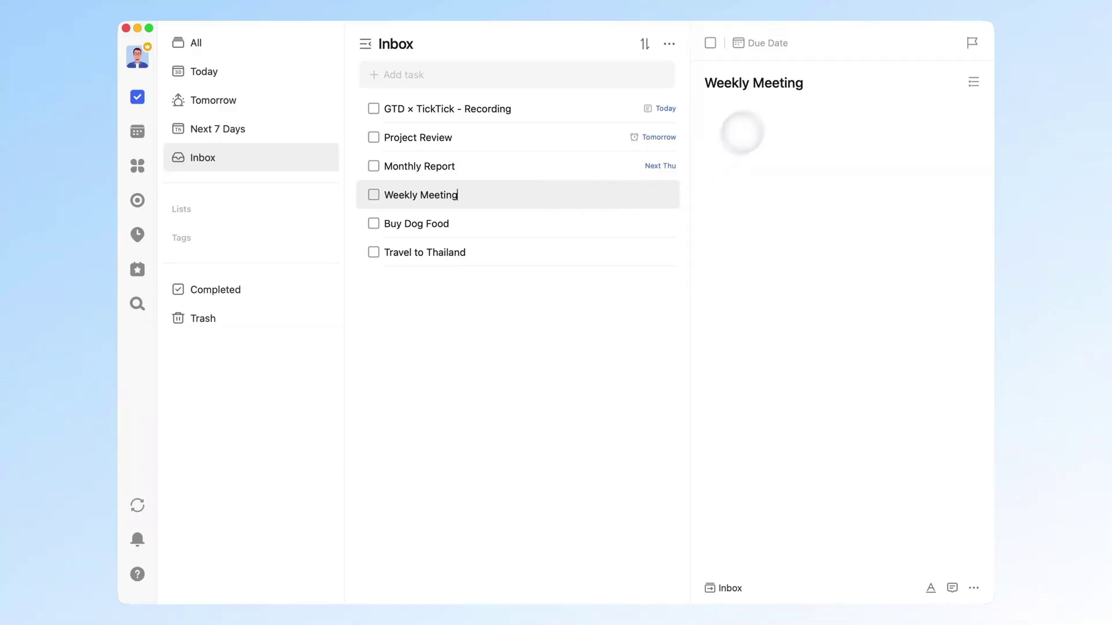
Step: Set Weekly Meeting due Oct 31, repeating weekly on Fridays
left_click(769, 44)
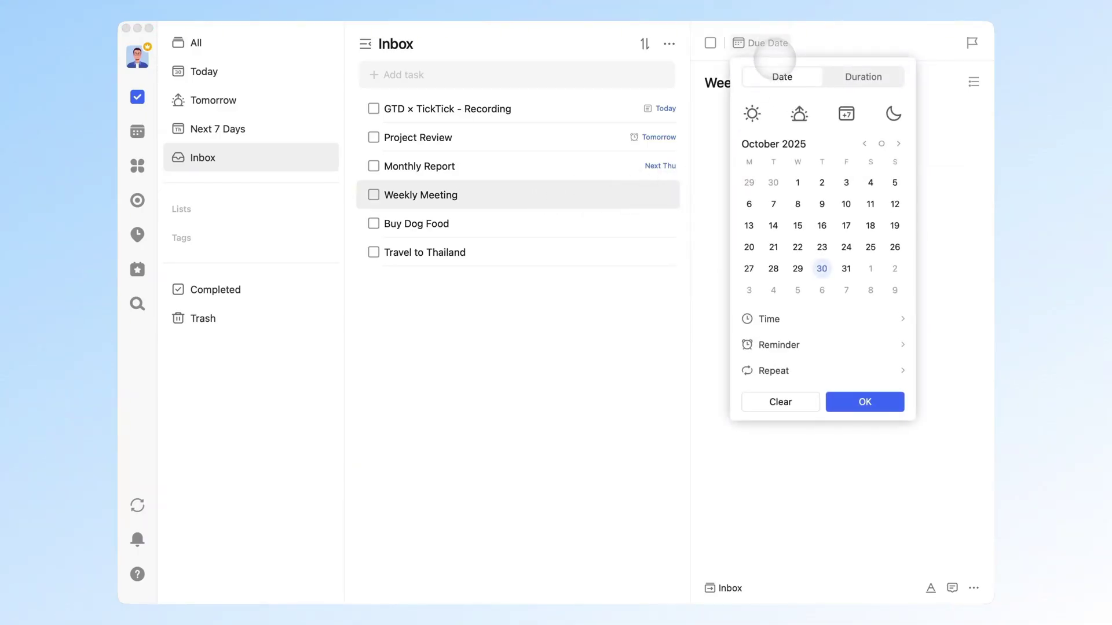
left_click(847, 269)
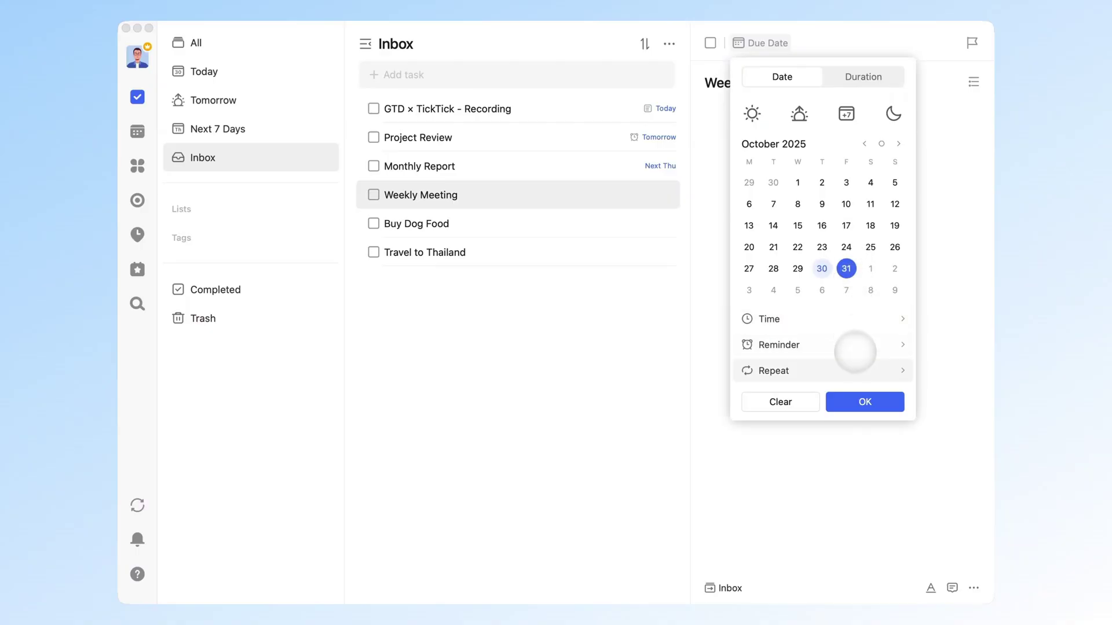
left_click(856, 371)
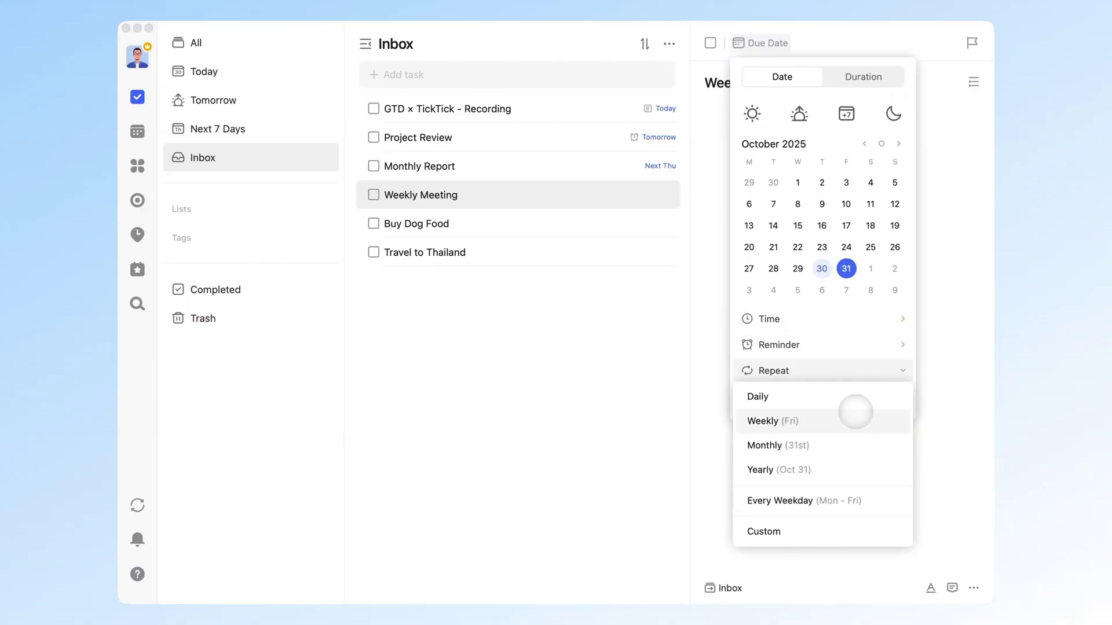
left_click(854, 420)
left_click(872, 428)
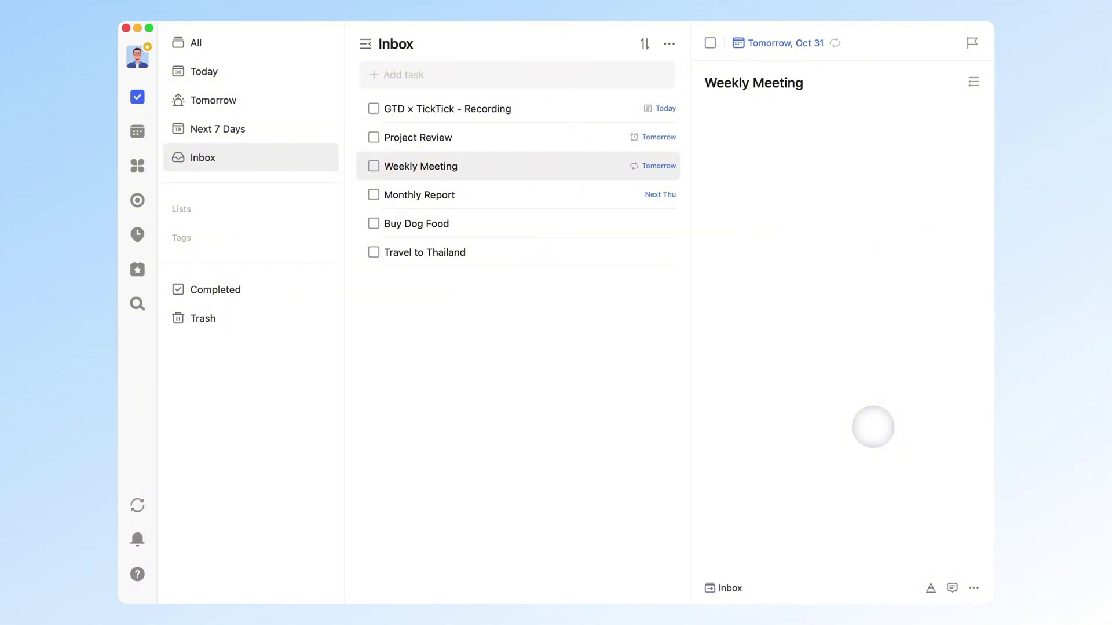
Step: Write 'Emails,Documents' in Project Review's description and expand the Work, Personal and Family lists
left_click(417, 137)
left_click(732, 124)
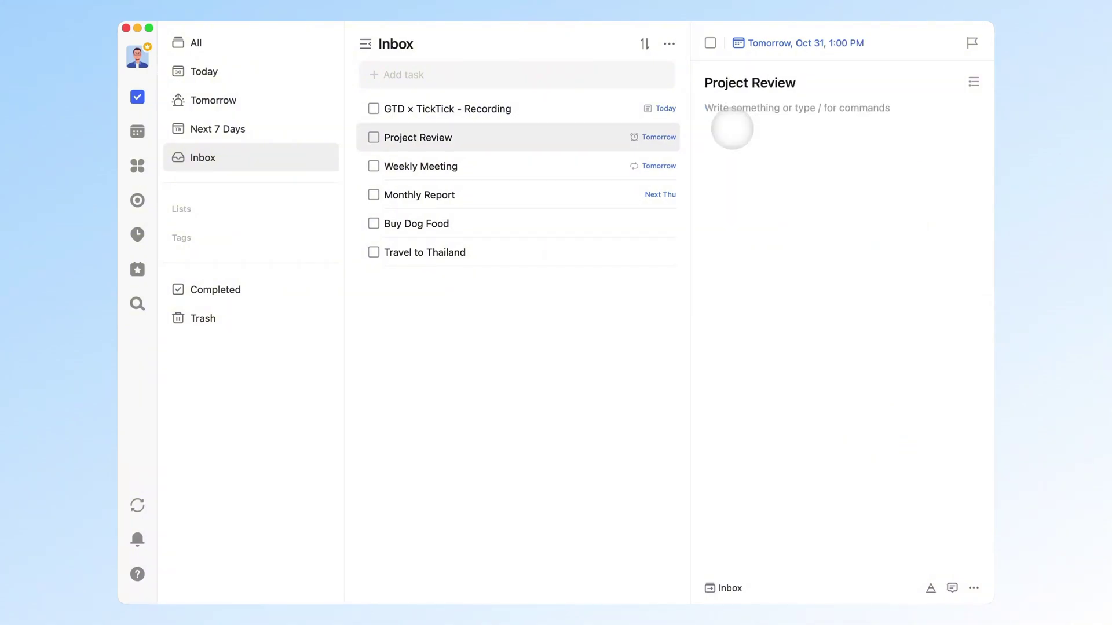
type("Emails,Documents")
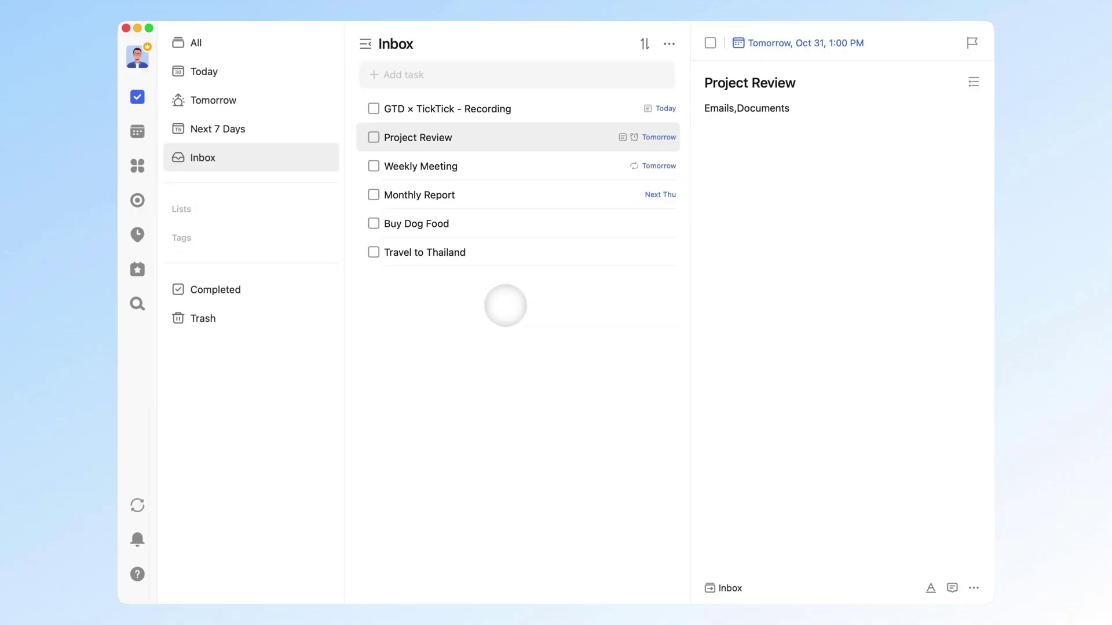
left_click(242, 211)
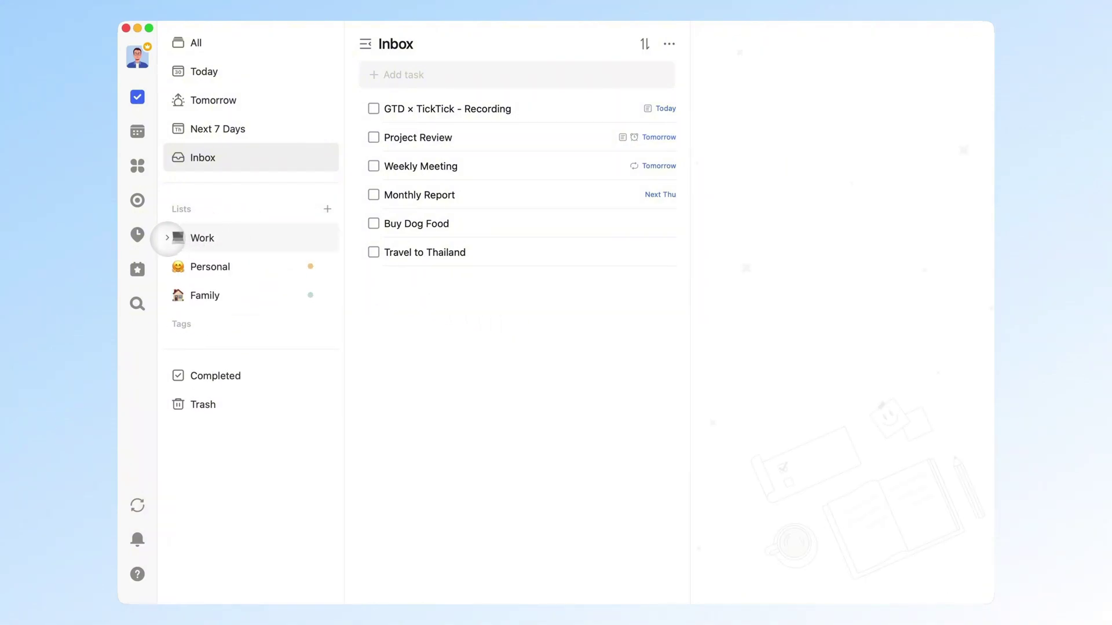
Step: Expand Work to show Creative Work and Admin & Misc, and expand the Project, WaitingFor, SomedayMaybe tags
left_click(167, 237)
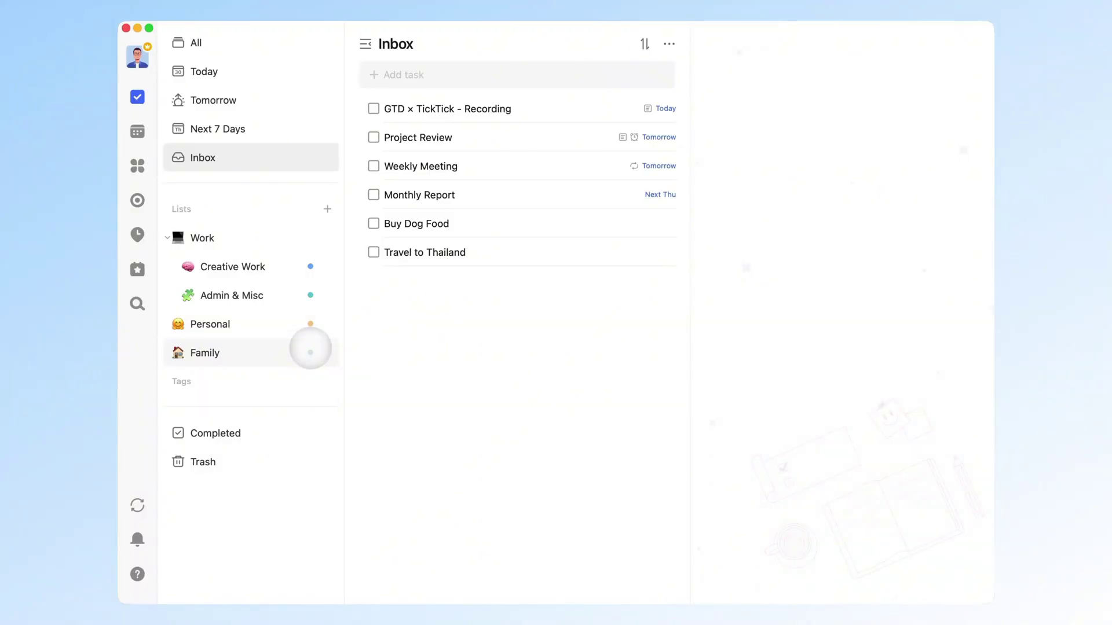
left_click(218, 380)
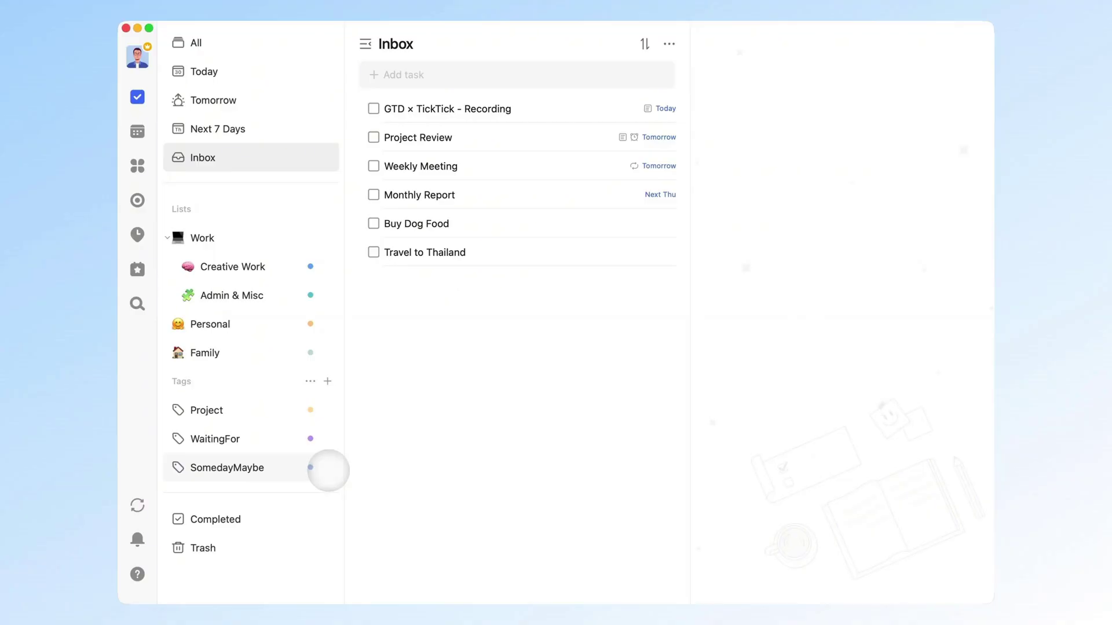
Step: Tag Project Review with Project from its description
left_click(521, 137)
left_click(827, 112)
type("#")
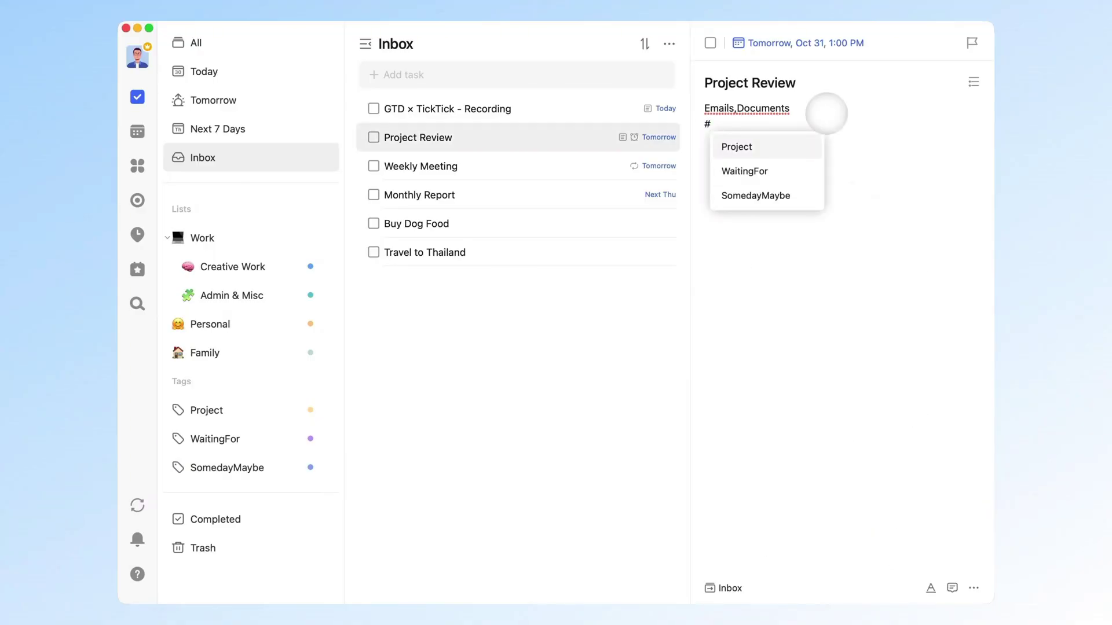
key("Return")
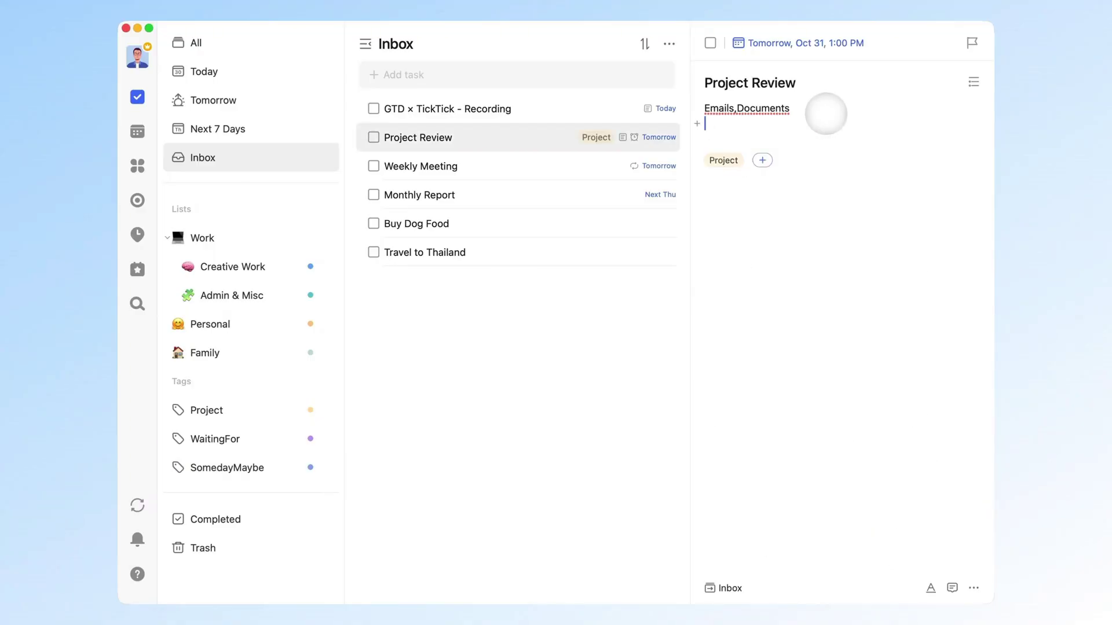
Step: Tag Travel to Thailand with SomedayMaybe
left_click(586, 166)
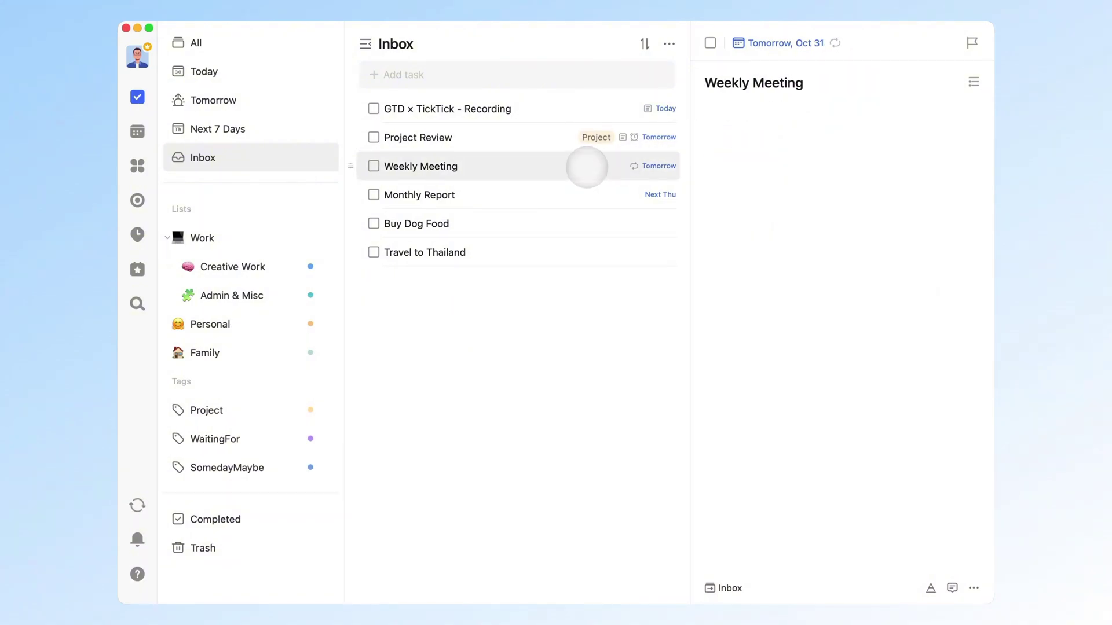
left_click(579, 252)
left_click(747, 111)
type("#")
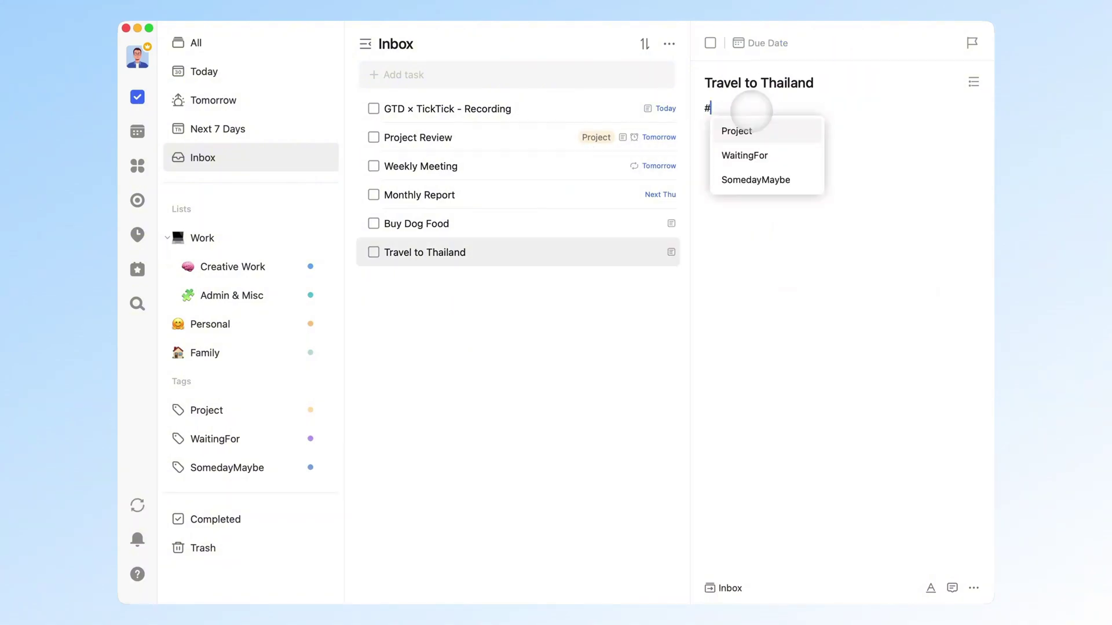
key("Down")
key("Down")
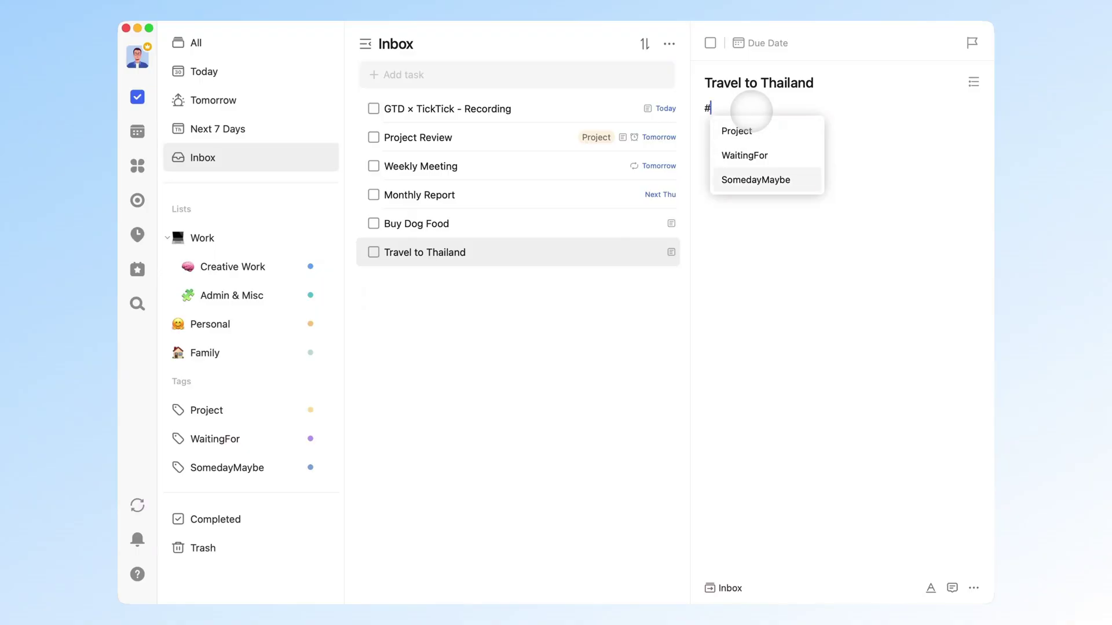
key("Return")
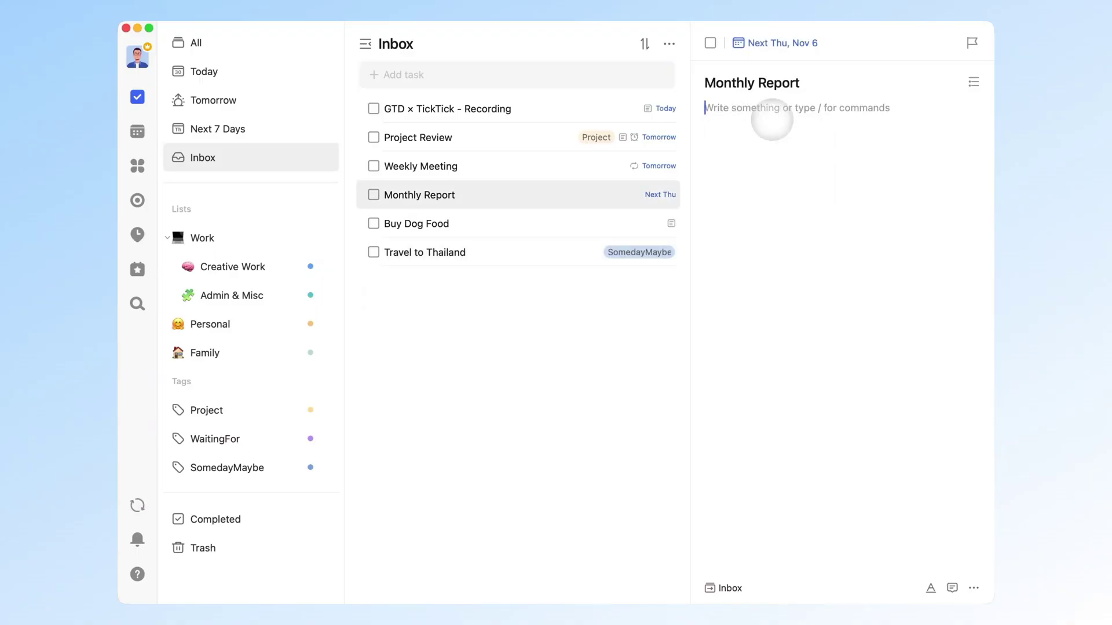
Step: Tag Monthly Report with WaitingFor
type("#")
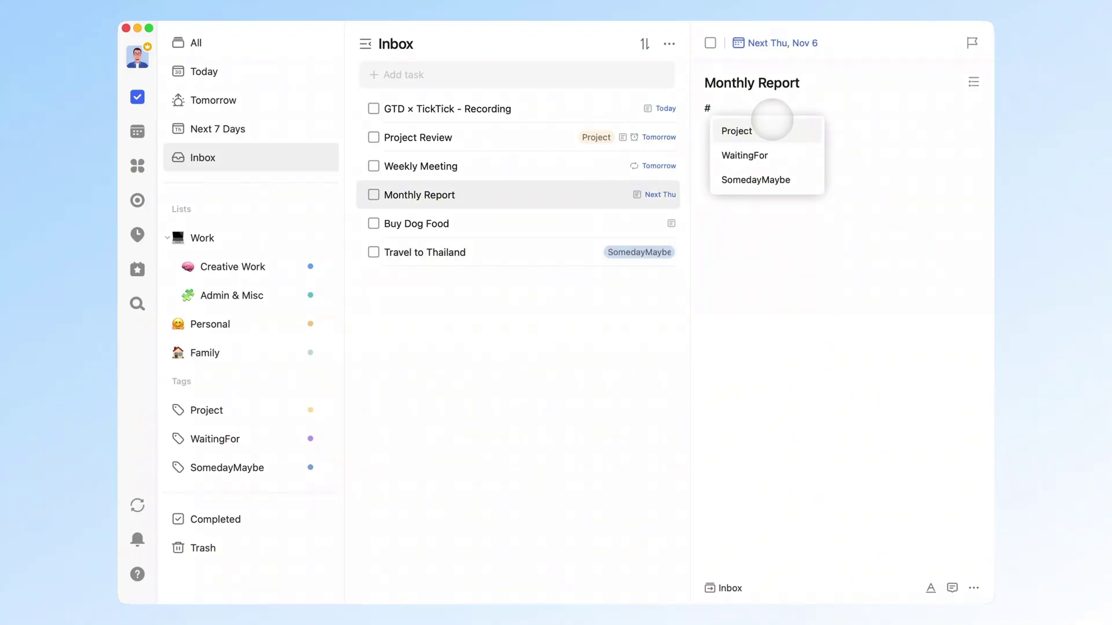
key("Down")
key("Return")
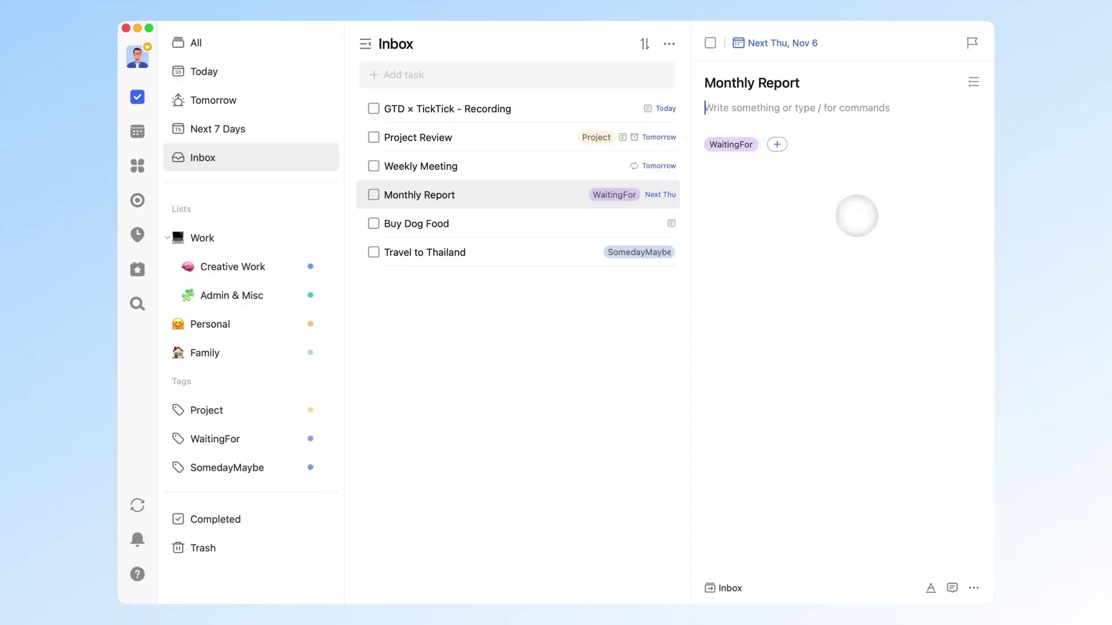
Step: Move Weekly Meeting and Monthly Report to Admin & Misc, Project Review to Creative Work, Buy Dog Food to Family, Travel to Thailand to Personal
left_click(547, 177)
left_click(530, 192, "shift")
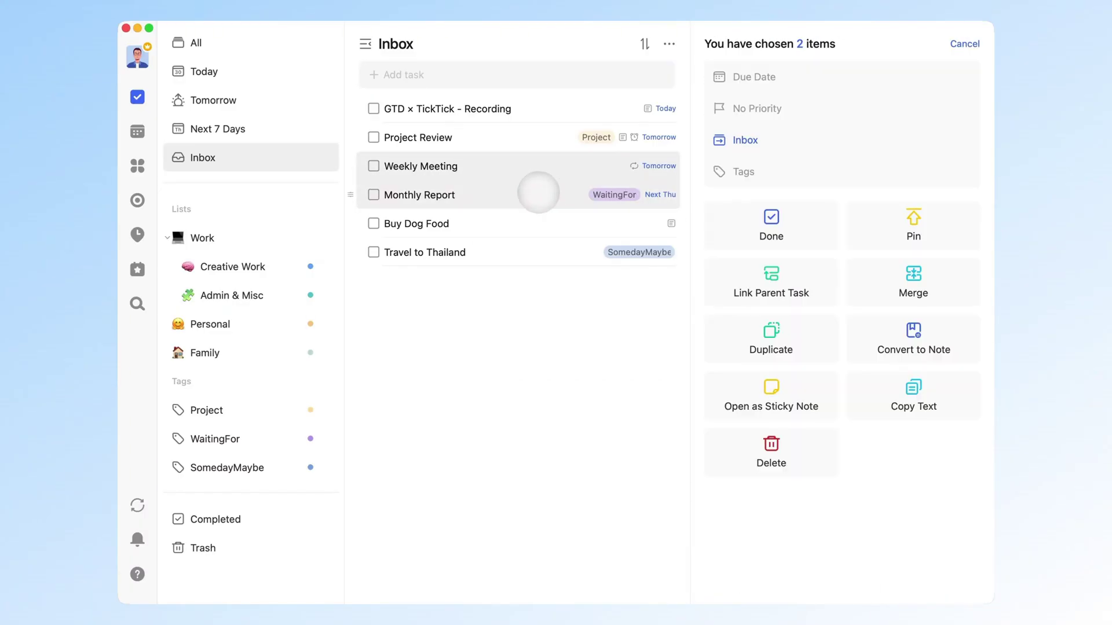
left_click_drag(363, 167, 270, 290)
left_click_drag(350, 137, 293, 255)
left_click_drag(350, 137, 265, 345)
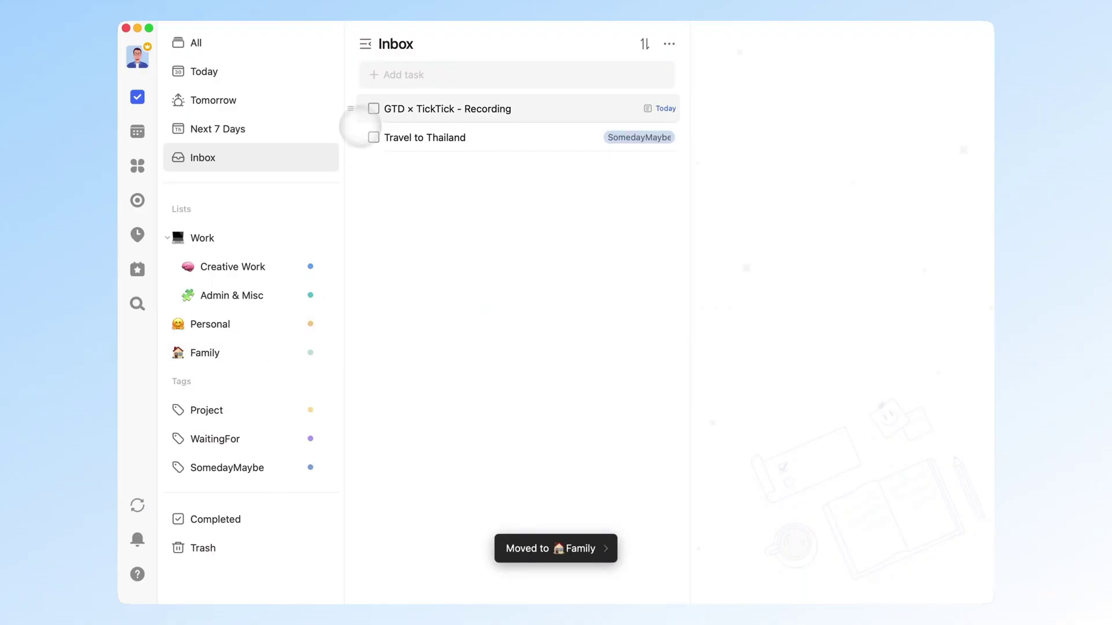
left_click_drag(353, 137, 278, 315)
left_click(552, 112)
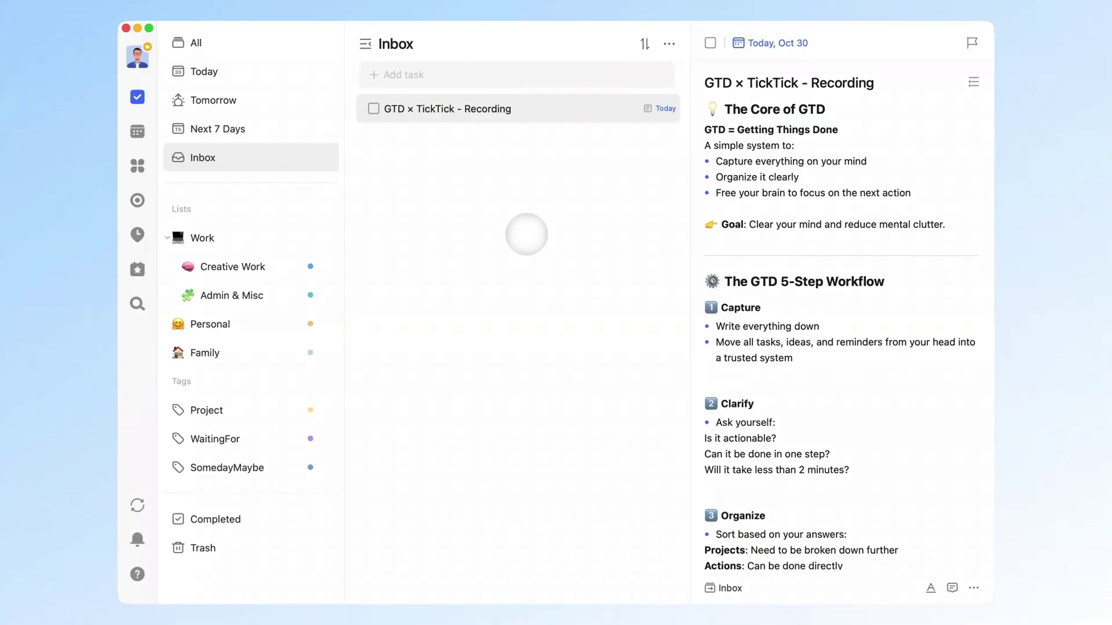
Step: Open Morning Meeting in the Work list and switch to the Calendar week view with Super+2
left_click(263, 234)
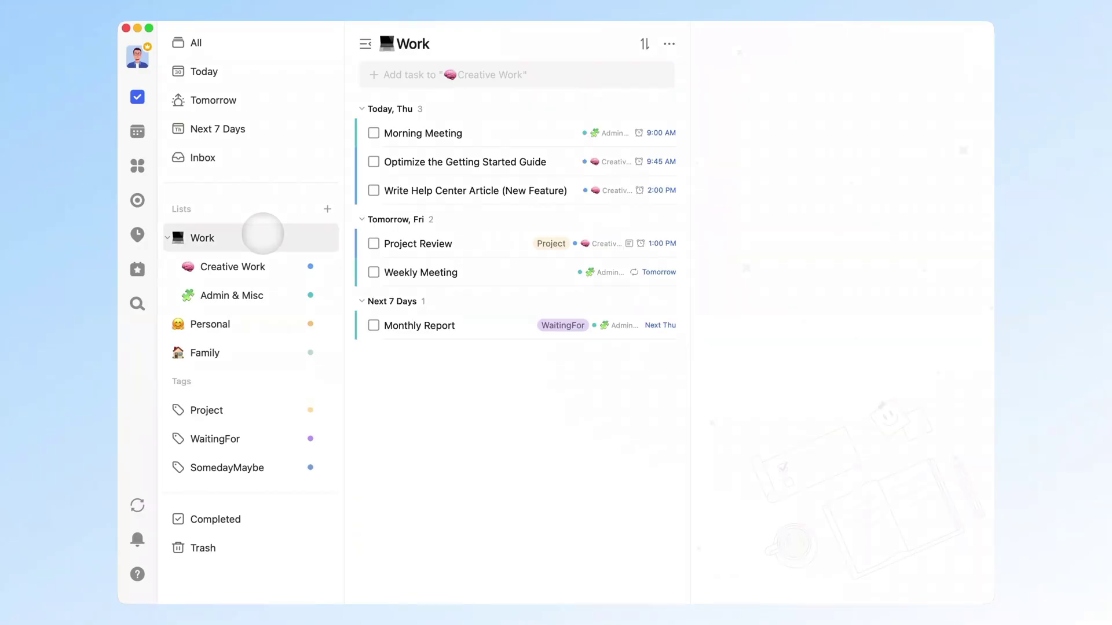
left_click(504, 132)
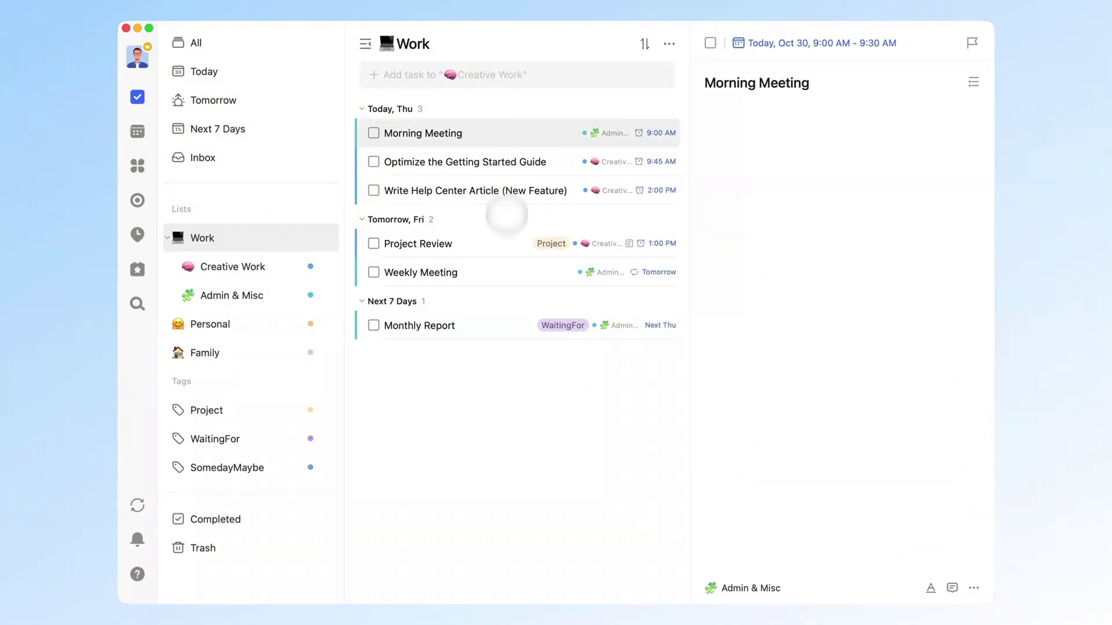
key("super+2")
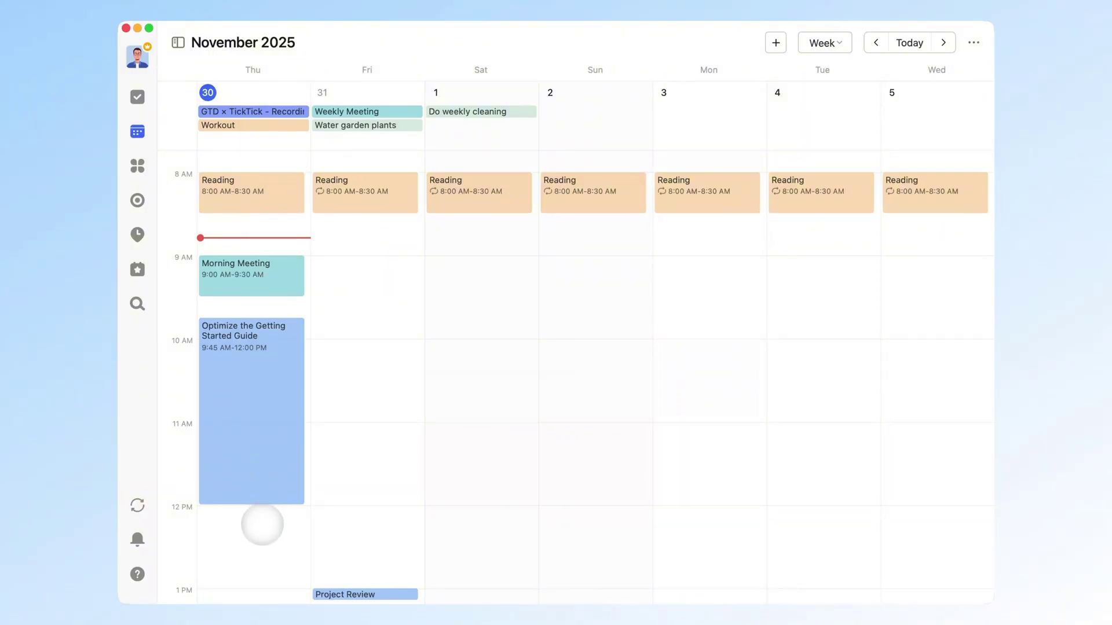
Step: Return to the Work task list beside the 3-day calendar for Oct 30 – Nov 1
left_click(137, 97)
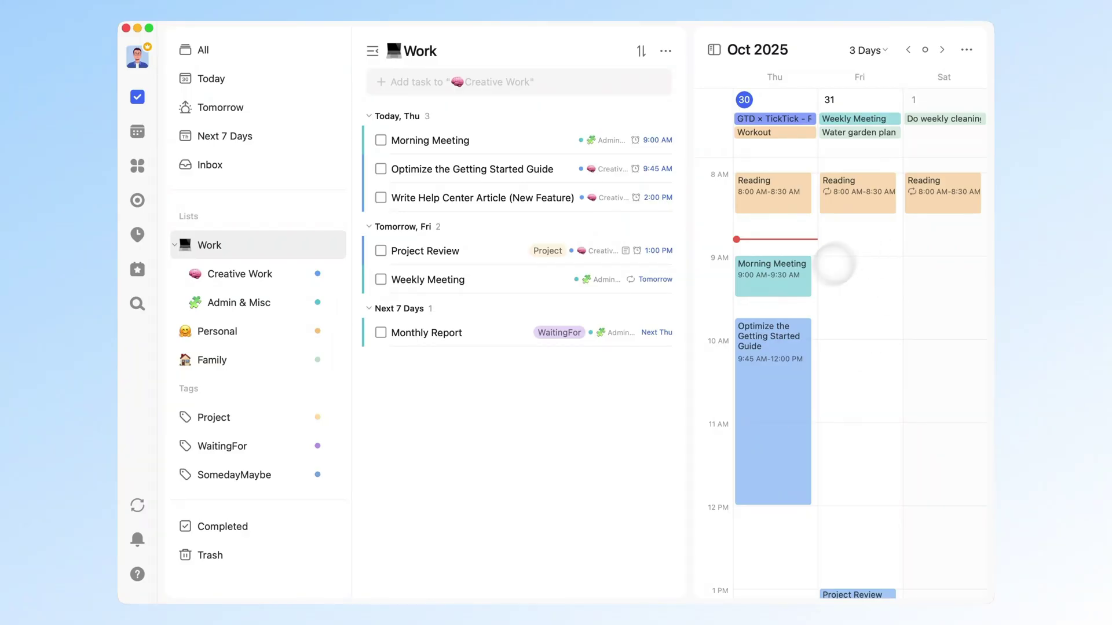
Step: Schedule Family's Buy Dog Food on Saturday, Nov 1, and file the GTD recording task under Creative Work
left_click(246, 366)
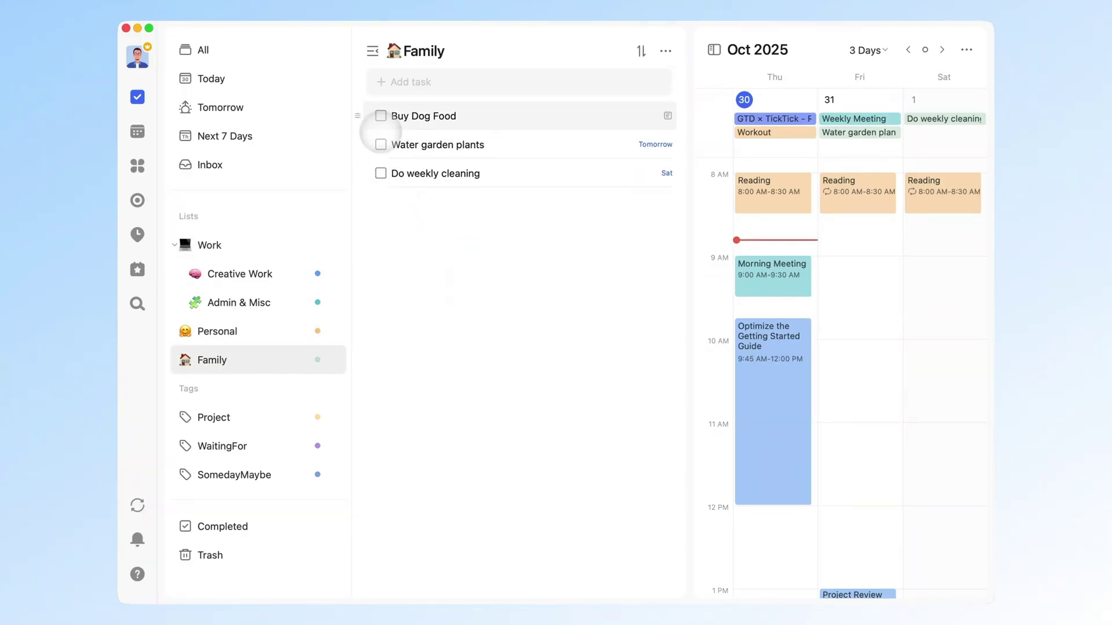
left_click_drag(357, 116, 928, 139)
left_click_drag(774, 119, 329, 266)
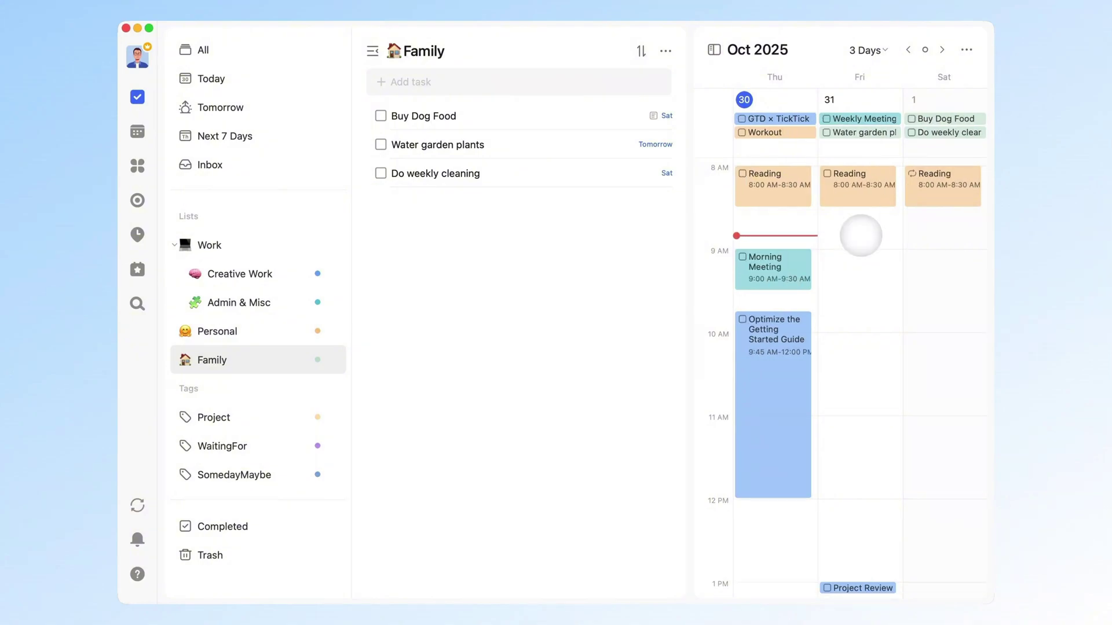
Step: Check off the 8:00–8:30 AM Reading task on Thursday Oct 30 so it greys out
left_click(742, 174)
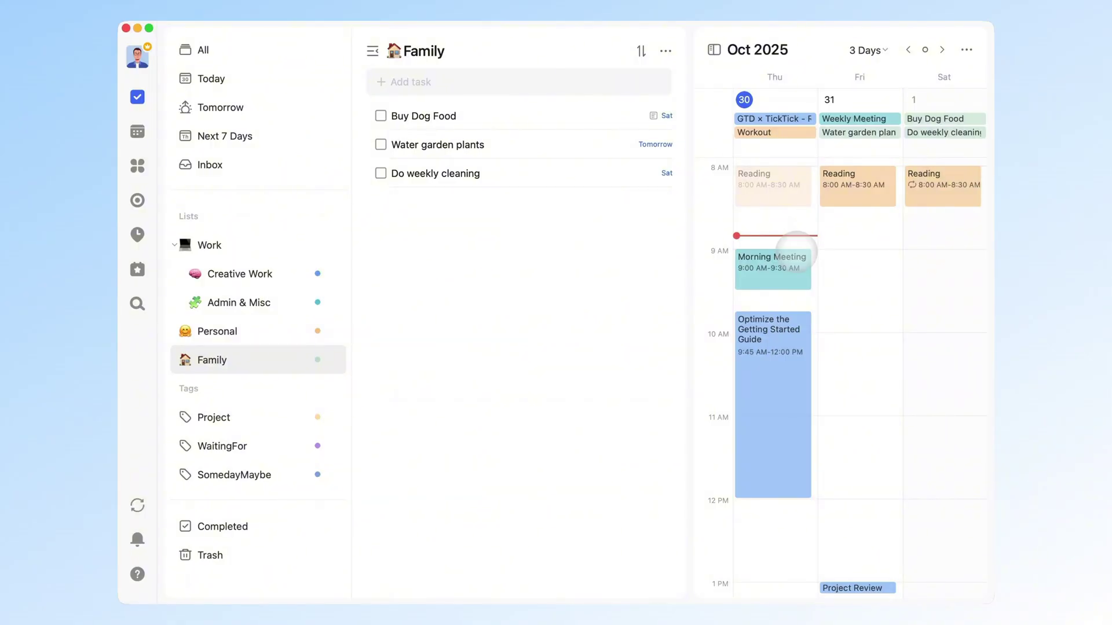
Step: Start the Optimize block at 11:00 AM and time-block GTD × TickTick - Recording Thursday 9:45–10:45 AM
scroll(797, 370, "down", 3)
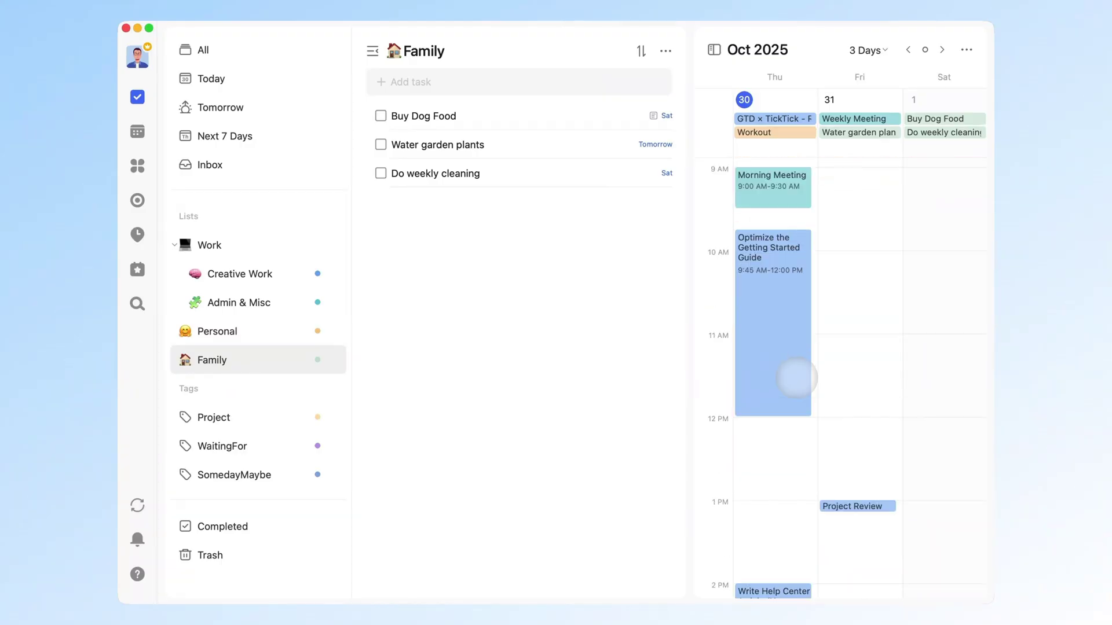
left_click_drag(785, 227, 779, 339)
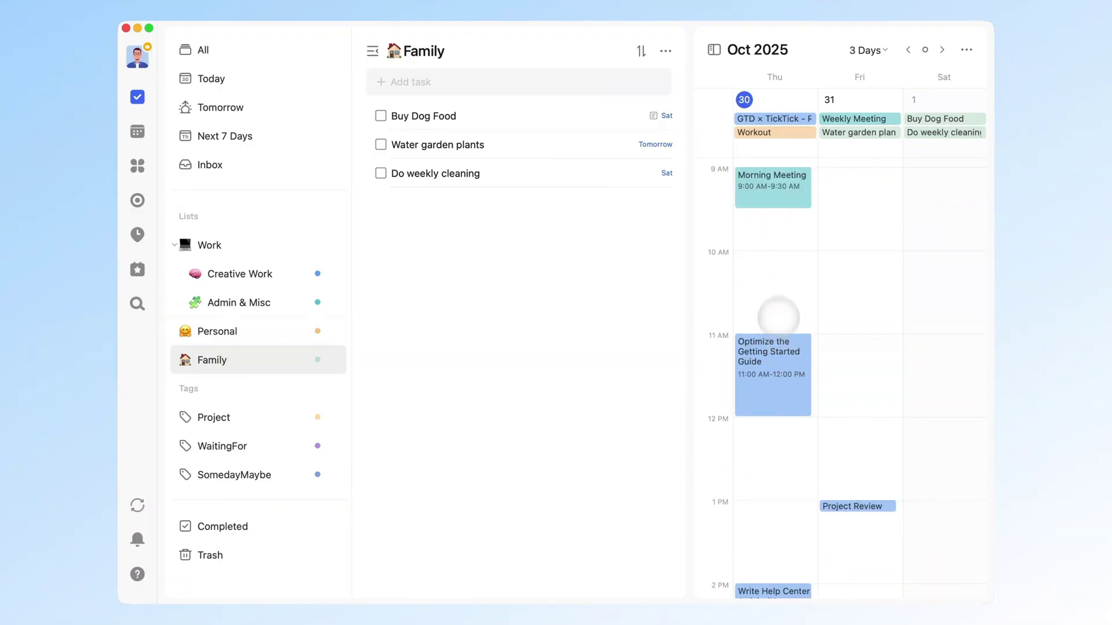
left_click_drag(773, 119, 765, 295)
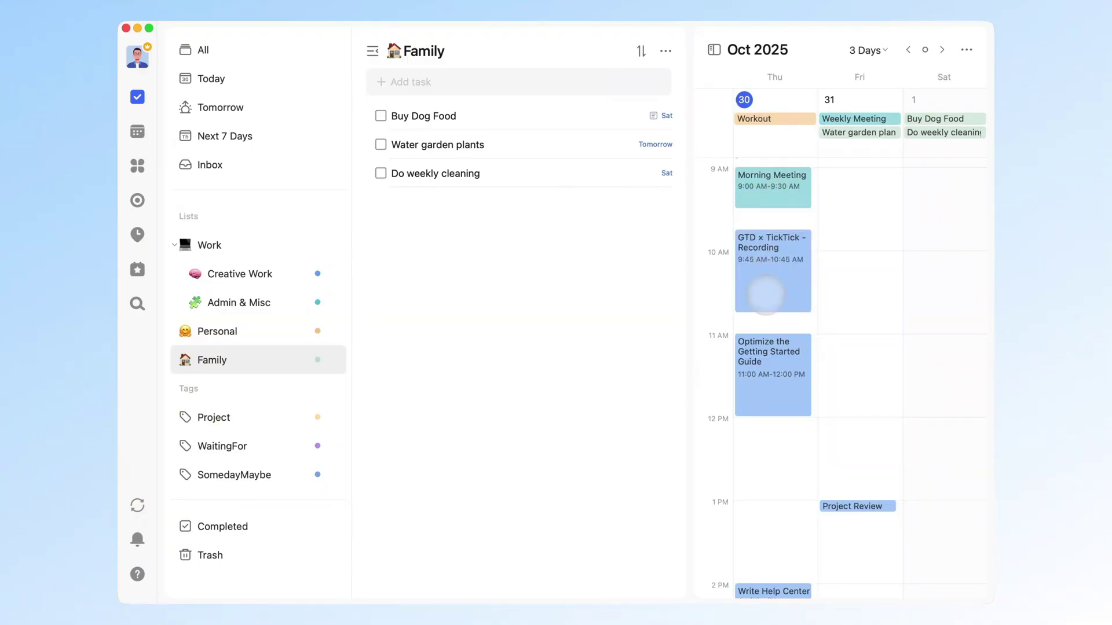
scroll(836, 273, "up", 3)
scroll(831, 276, "up", 2)
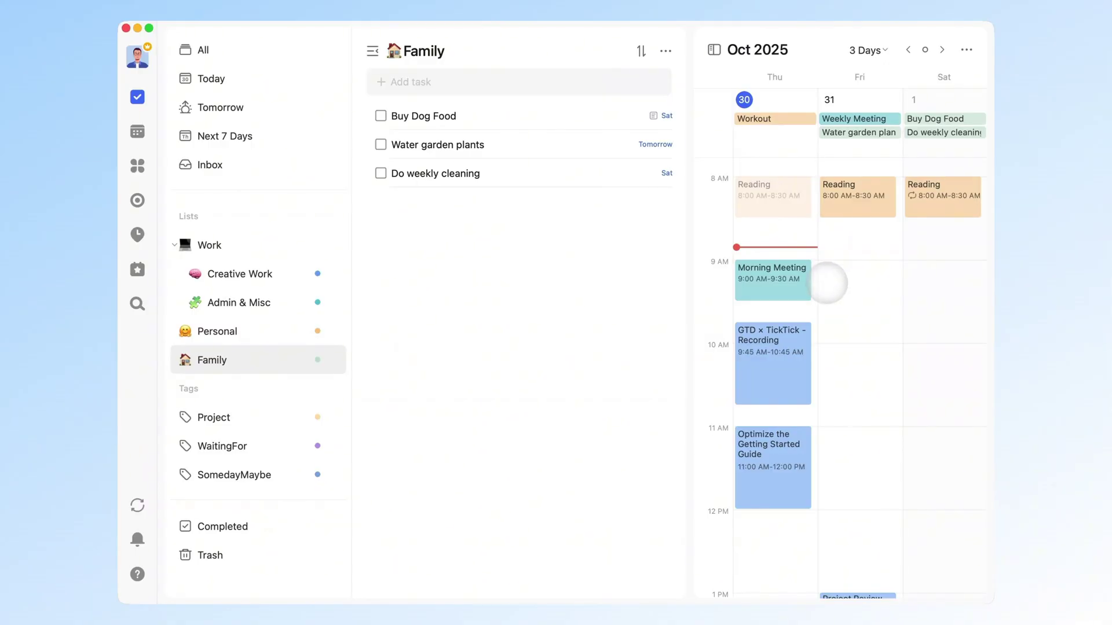
scroll(830, 274, "down", 15)
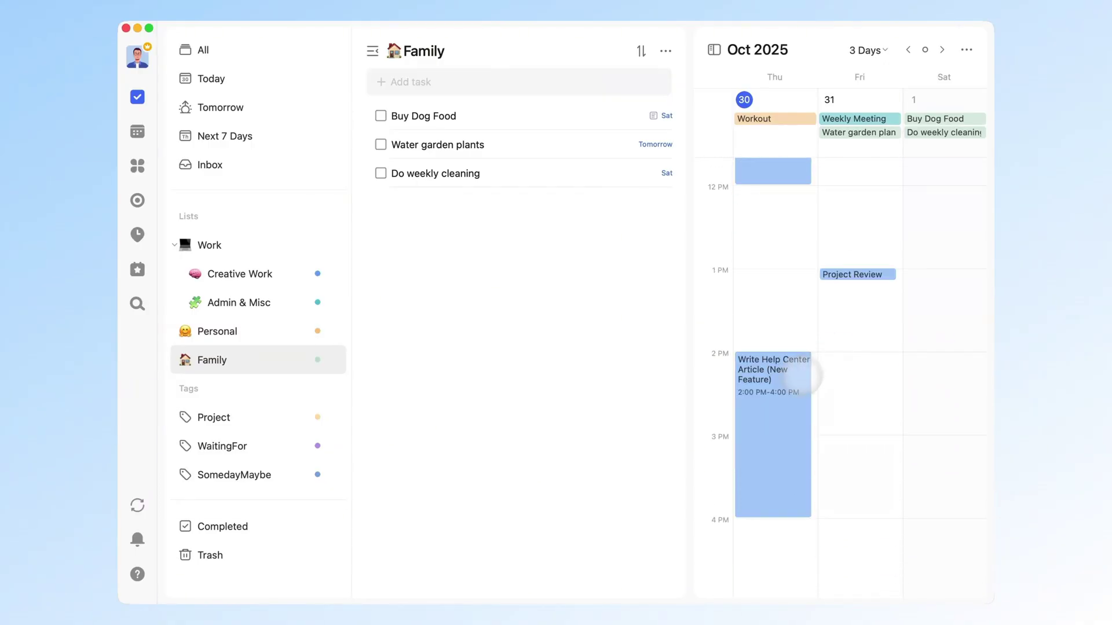
Step: Reschedule Write Help Center Article (New Feature) to Friday Oct 31, still 2:00–4:00 PM
right_click(757, 396)
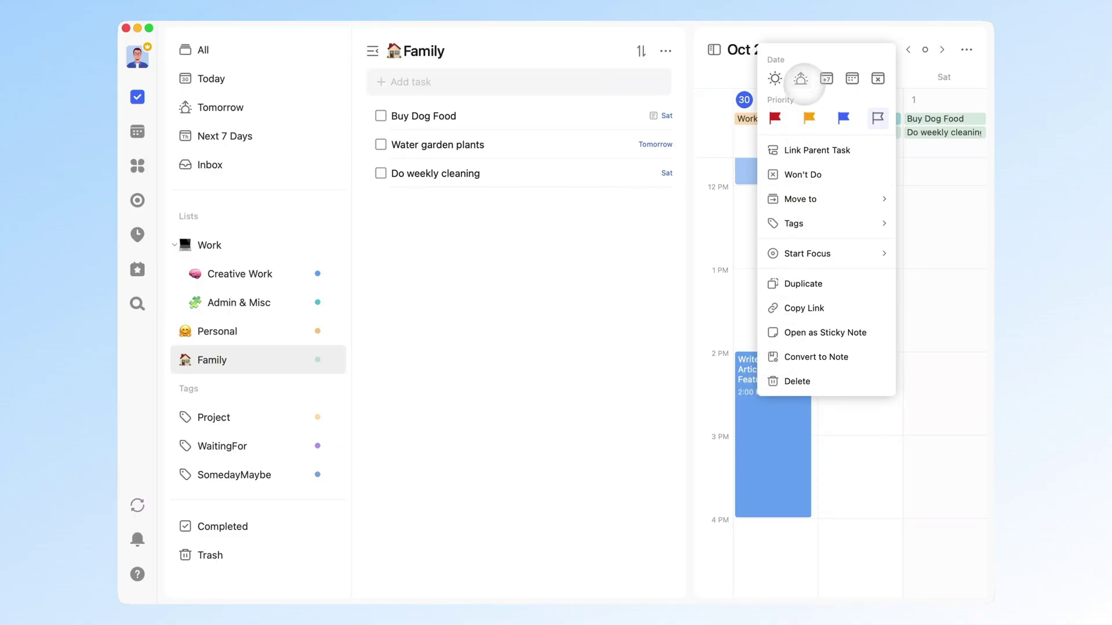
left_click(800, 79)
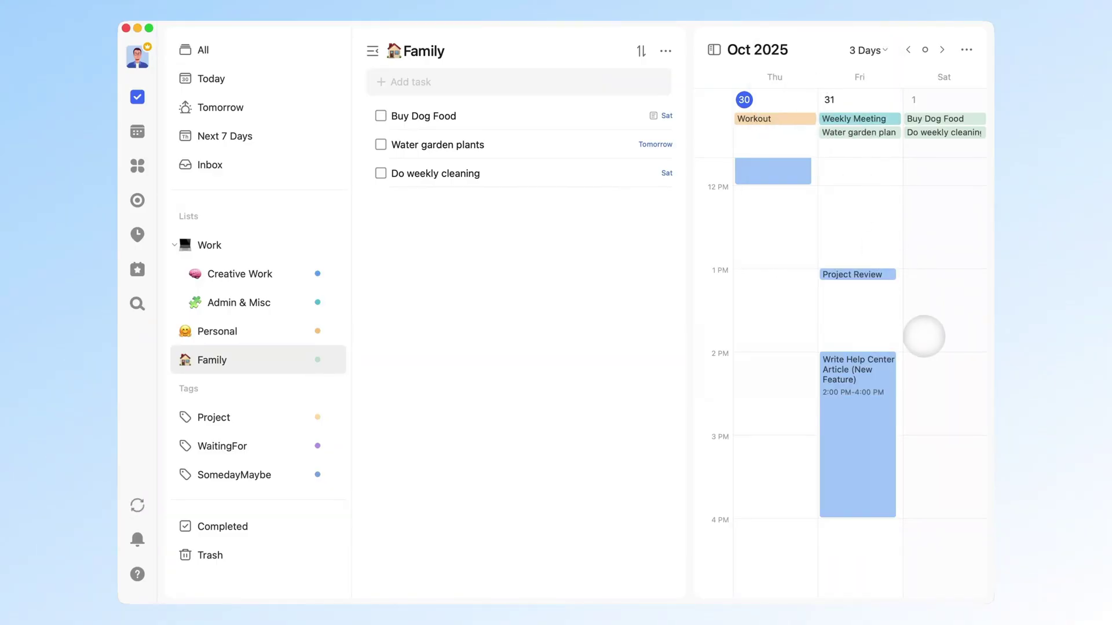
scroll(924, 336, "up", 5)
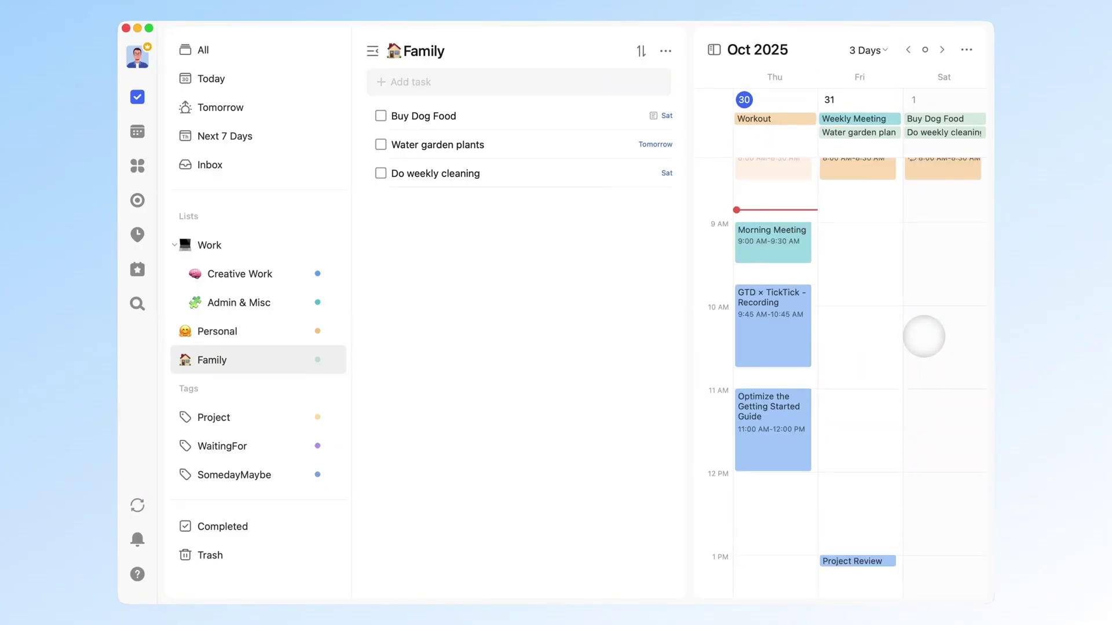
scroll(924, 337, "up", 2)
scroll(924, 337, "down", 1)
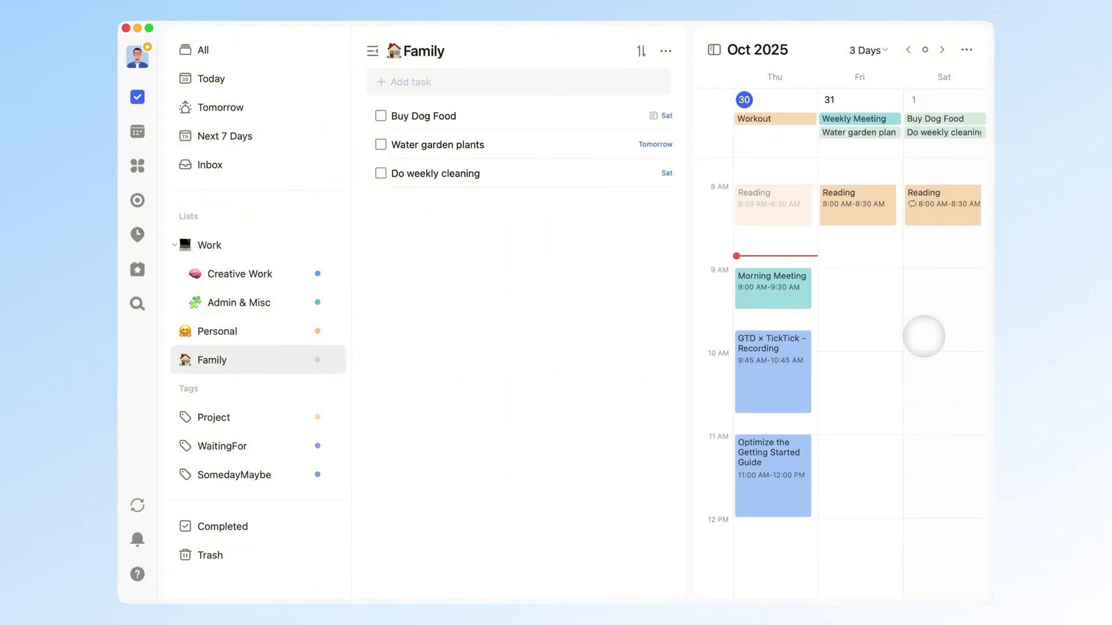
scroll(924, 336, "down", 1)
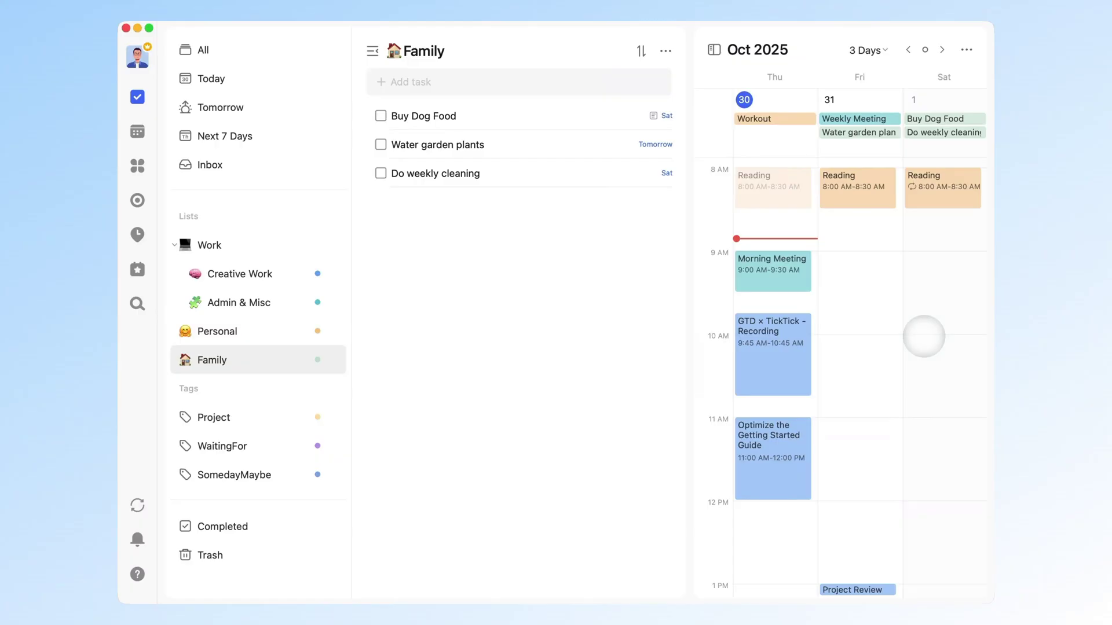